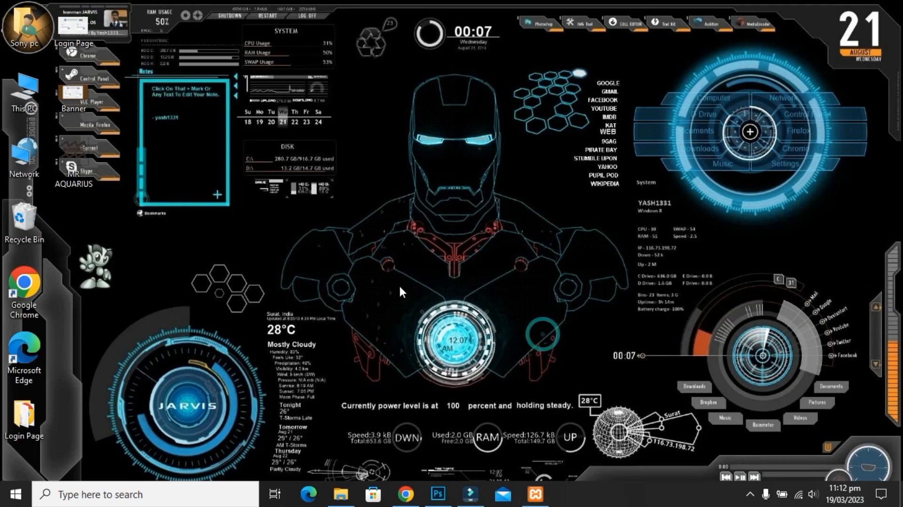
pyautogui.rightClick(399, 285)
pyautogui.click(438, 325)
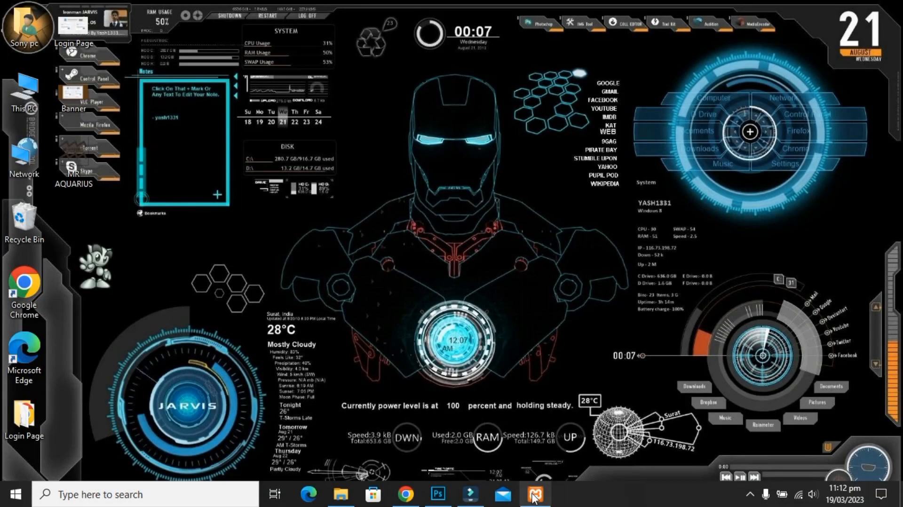
# Step: Switch to the XAMPP Control Panel, start the Apache and MySQL modules, and minimise it
pyautogui.click(535, 494)
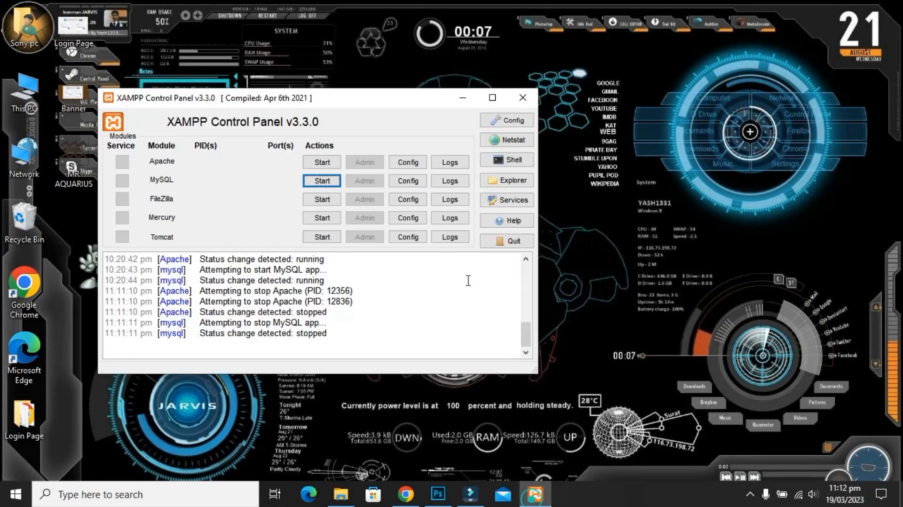
pyautogui.click(314, 164)
pyautogui.click(323, 179)
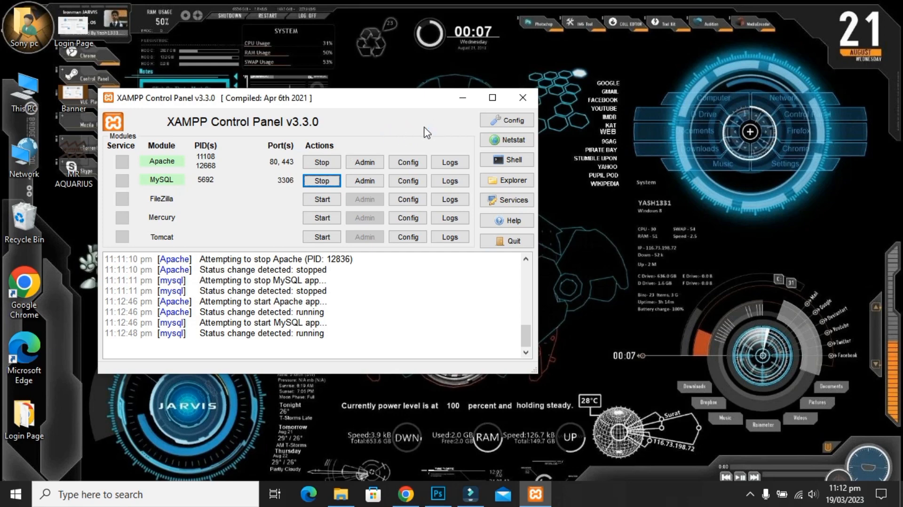
pyautogui.click(462, 96)
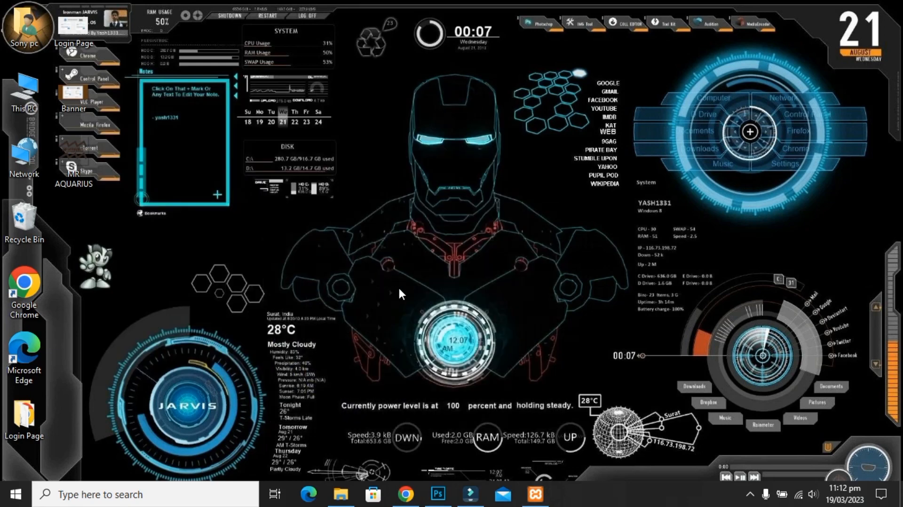
# Step: Switch to Chrome and open the local WordPress dashboard at localhost/aquarius/wp-admin/
pyautogui.click(404, 493)
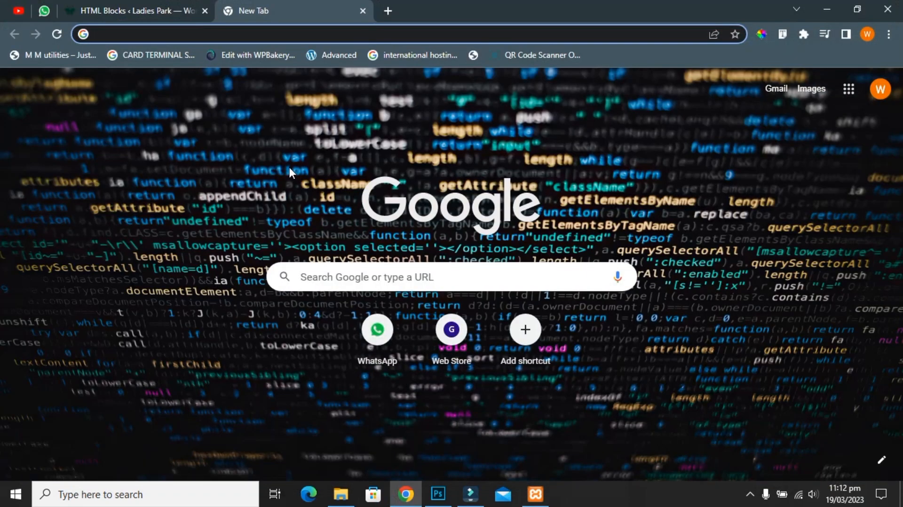
pyautogui.write('l')
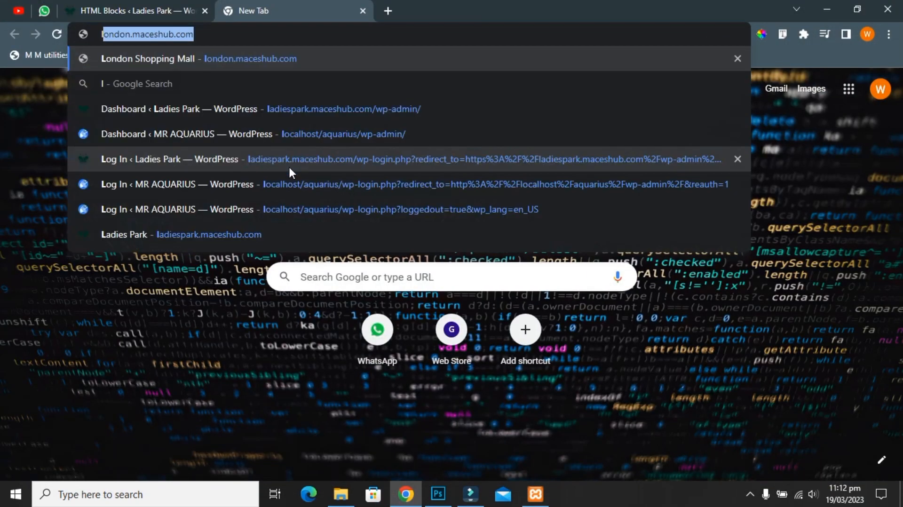
pyautogui.write('ocalhost/aquarius/wp-admin/')
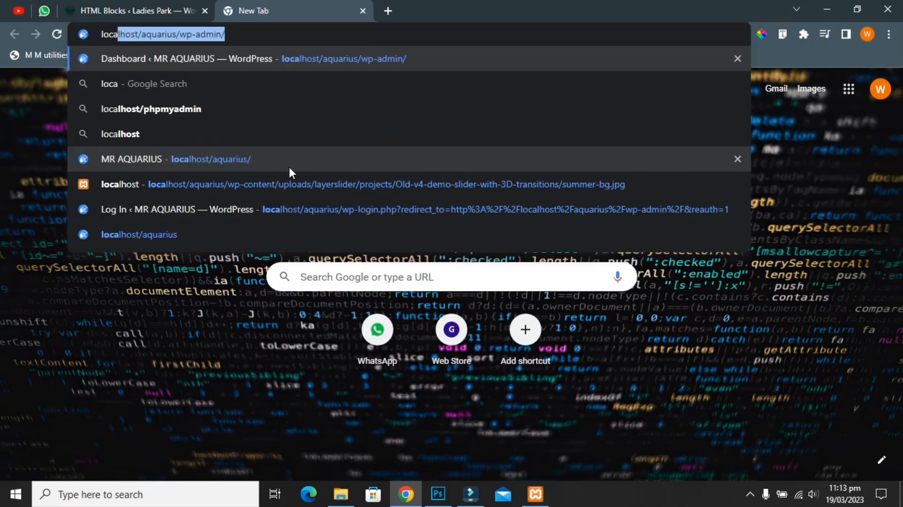
pyautogui.press('Right')
pyautogui.press('Return')
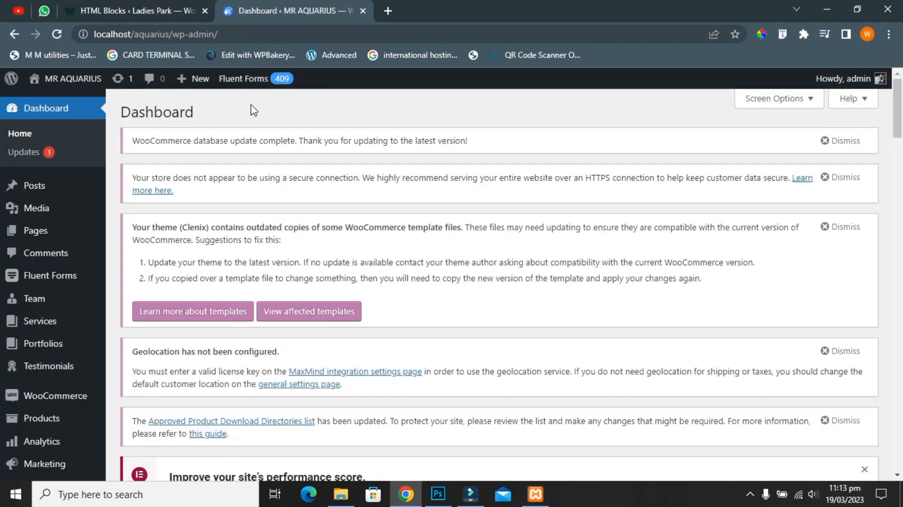
# Step: Log out of the WordPress dashboard and copy the login page's address
pyautogui.moveTo(846, 78)
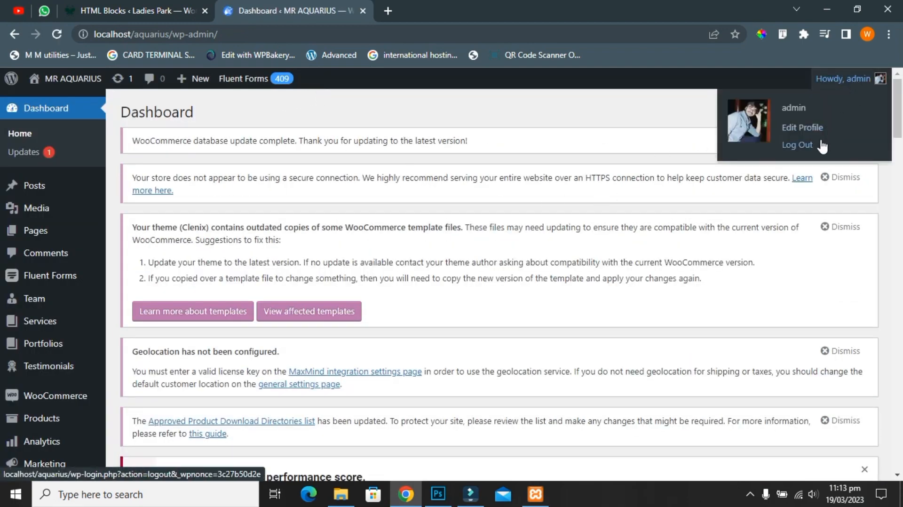
pyautogui.click(805, 145)
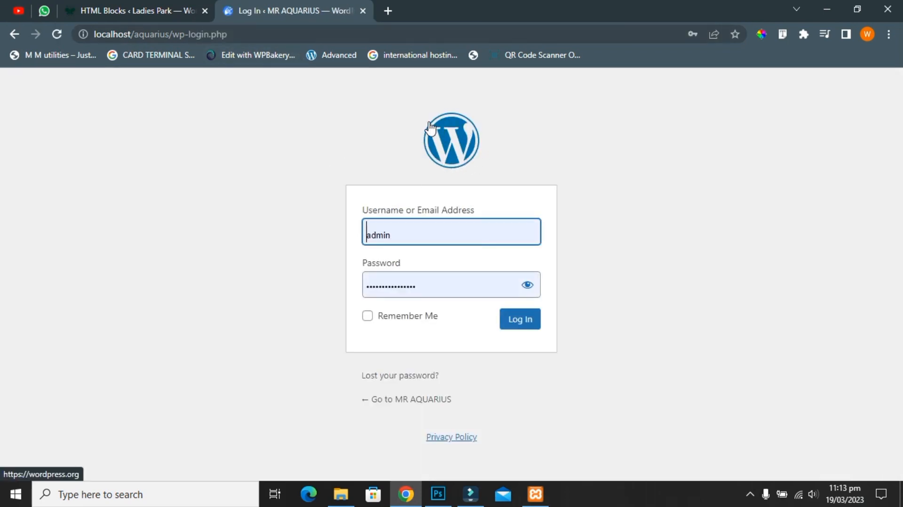
pyautogui.click(288, 37)
pyautogui.rightClick(287, 37)
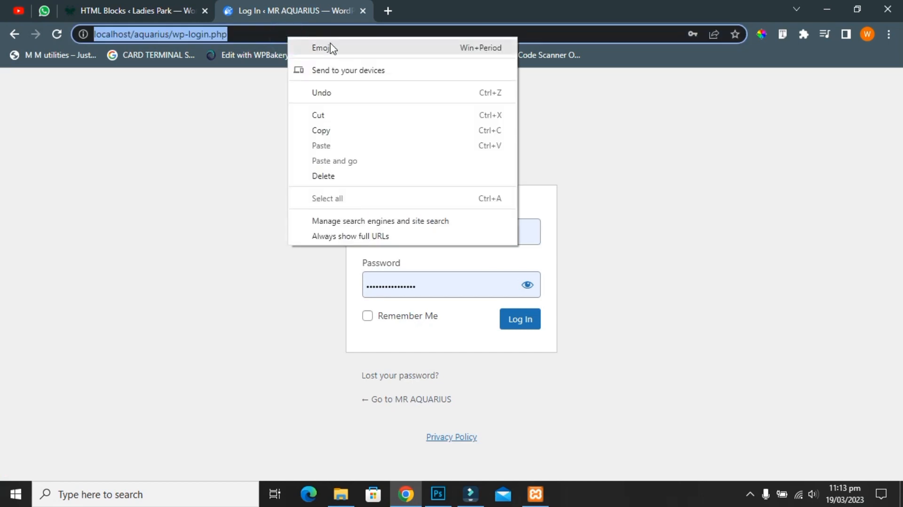
pyautogui.click(336, 128)
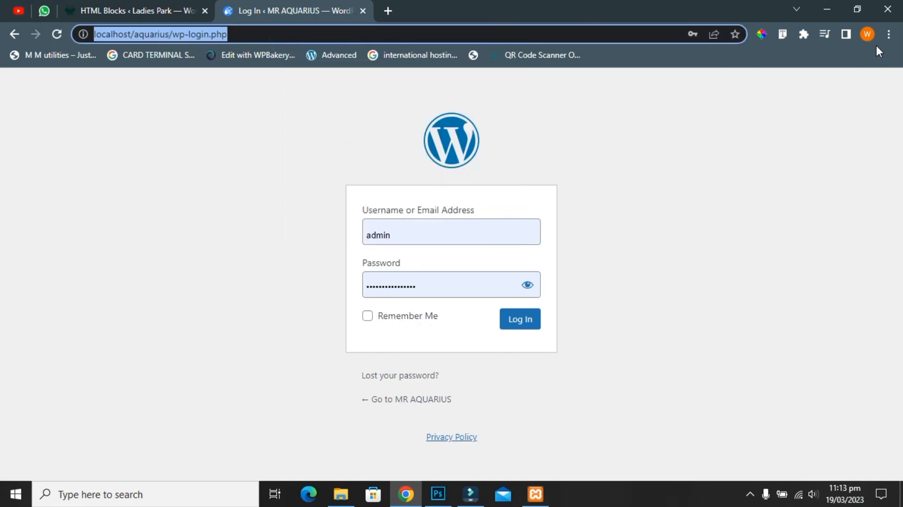
# Step: Open a new browser window and load the copied address localhost/aquarius/wp-login.php in it
pyautogui.click(888, 34)
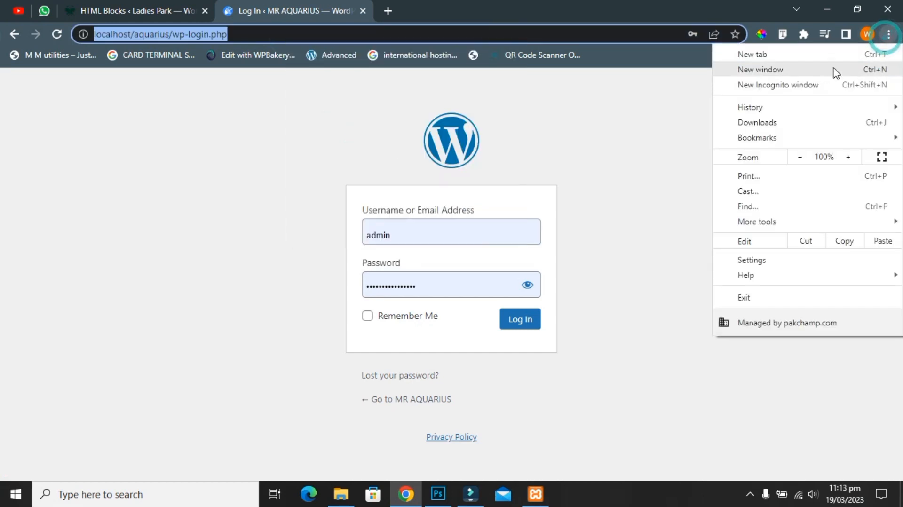
pyautogui.click(756, 72)
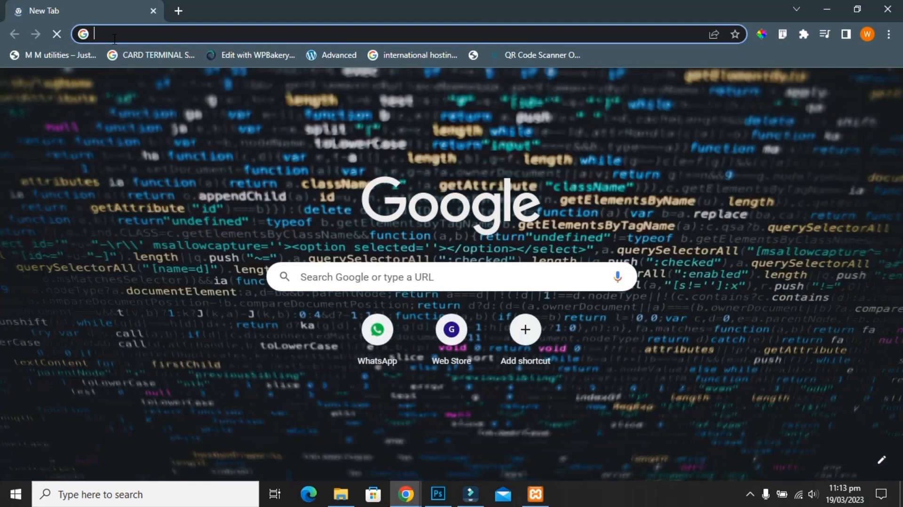
pyautogui.rightClick(113, 40)
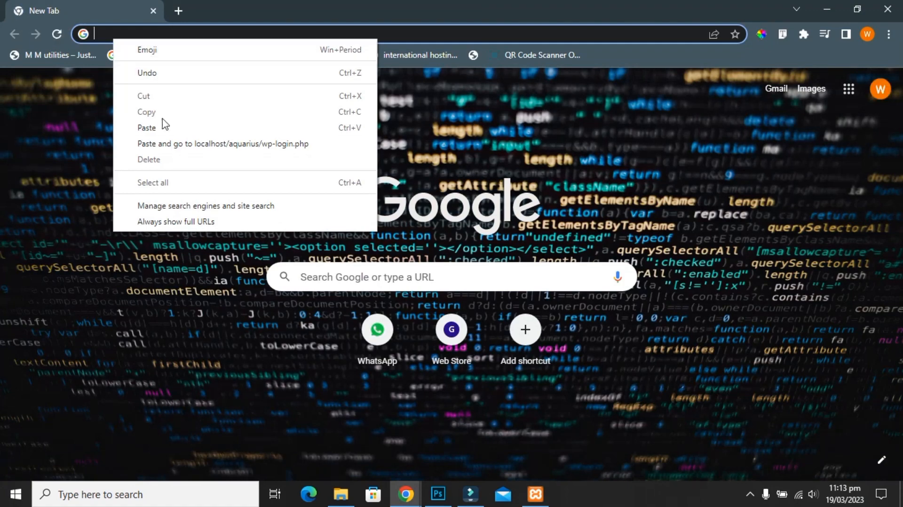
pyautogui.click(167, 141)
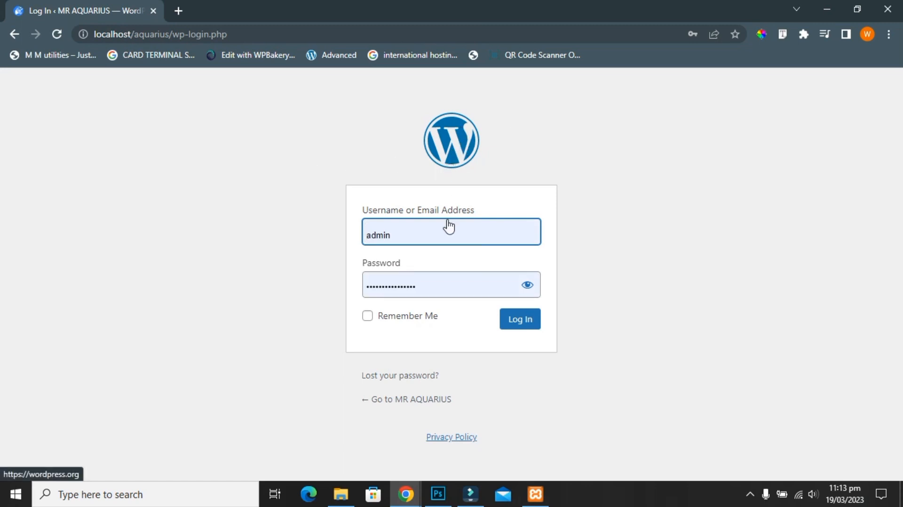
# Step: Return to the original browser window and log in to WordPress with the prefilled credentials
pyautogui.click(415, 502)
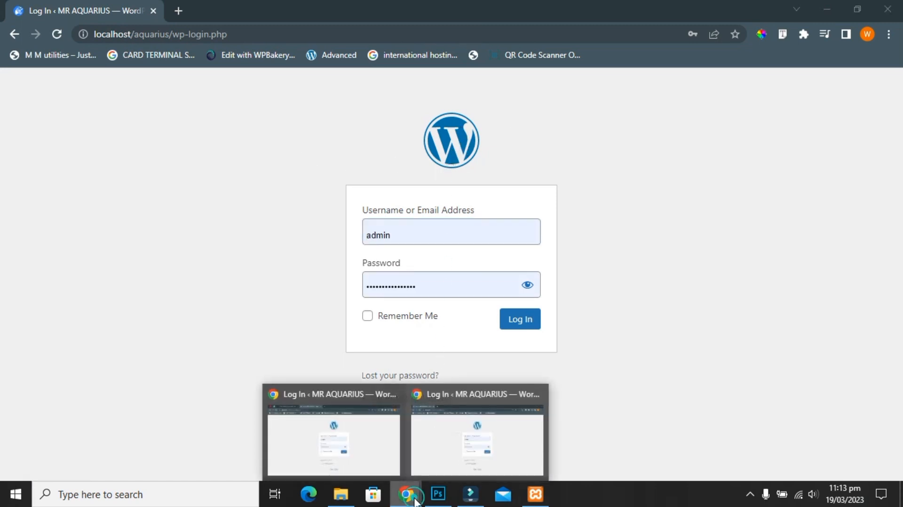
pyautogui.click(353, 452)
pyautogui.click(256, 34)
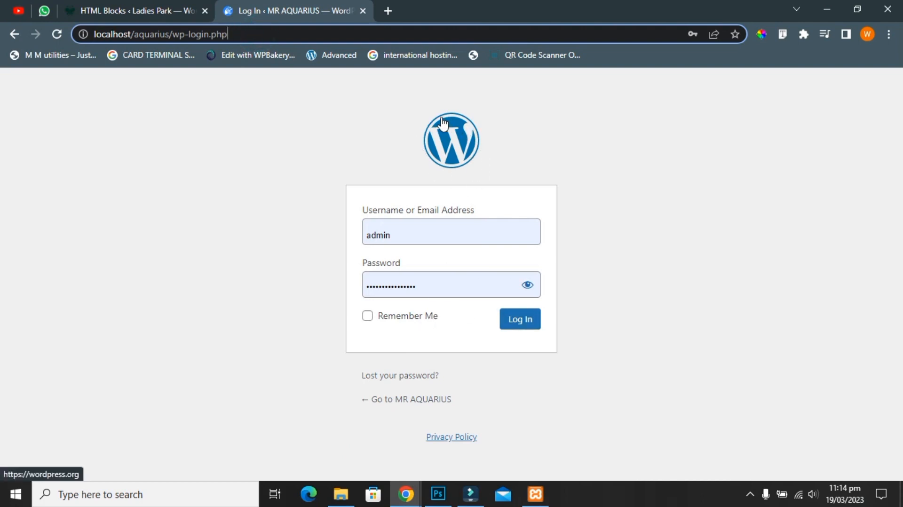
pyautogui.click(419, 315)
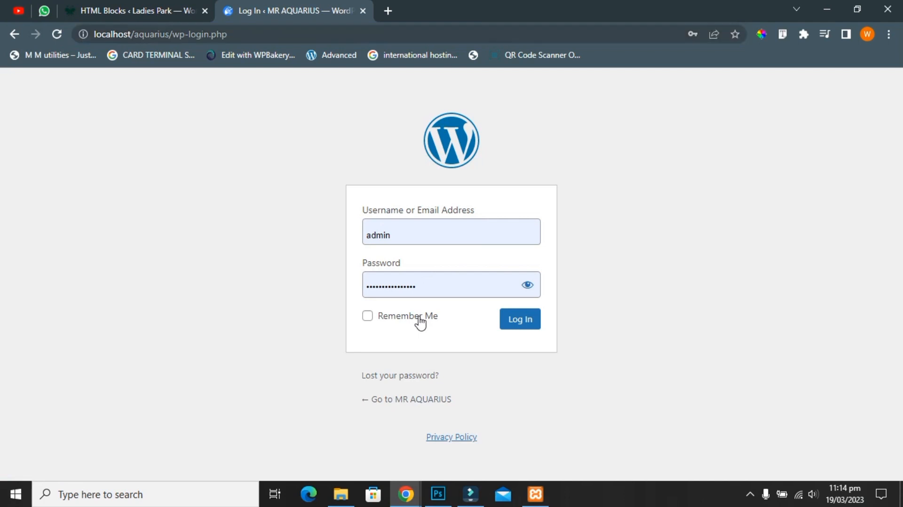
pyautogui.click(517, 320)
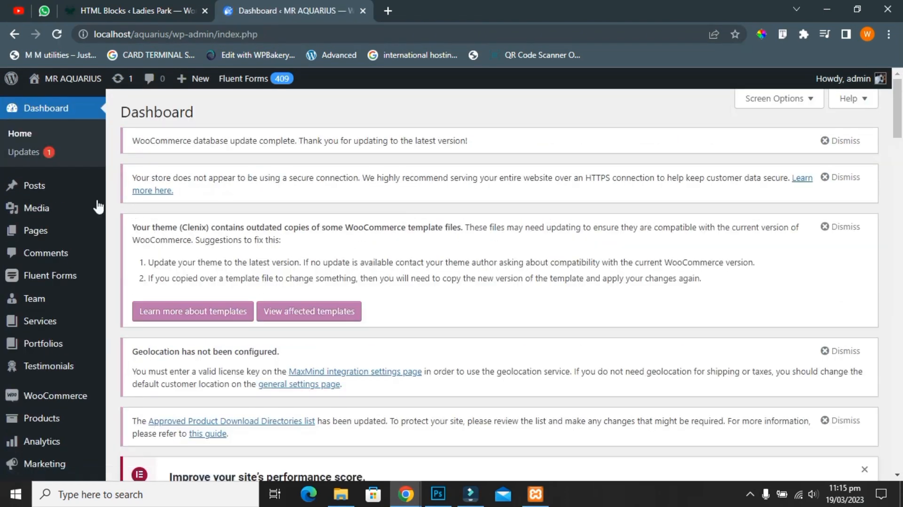
# Step: Go to the WordPress site's installed plugins and open the page for adding a new plugin
pyautogui.scroll(-2, 69, 156)
pyautogui.scroll(-4, 69, 156)
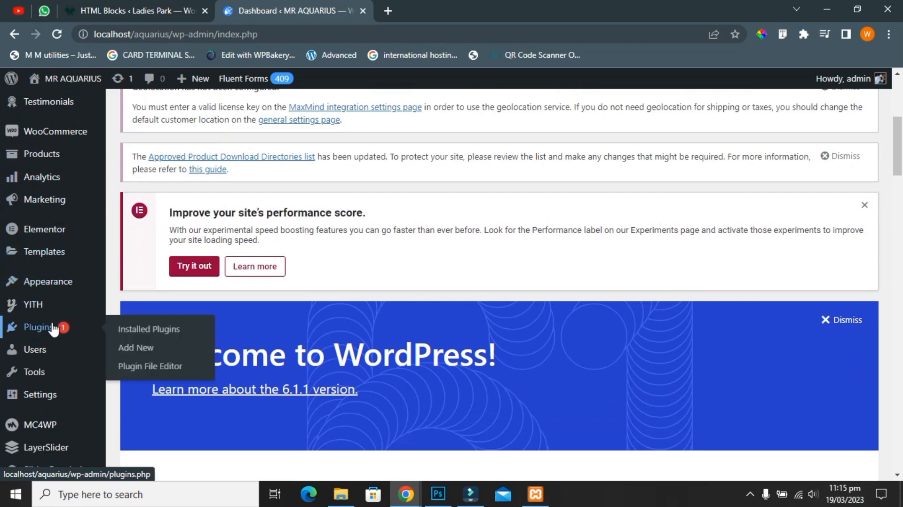
pyautogui.click(41, 328)
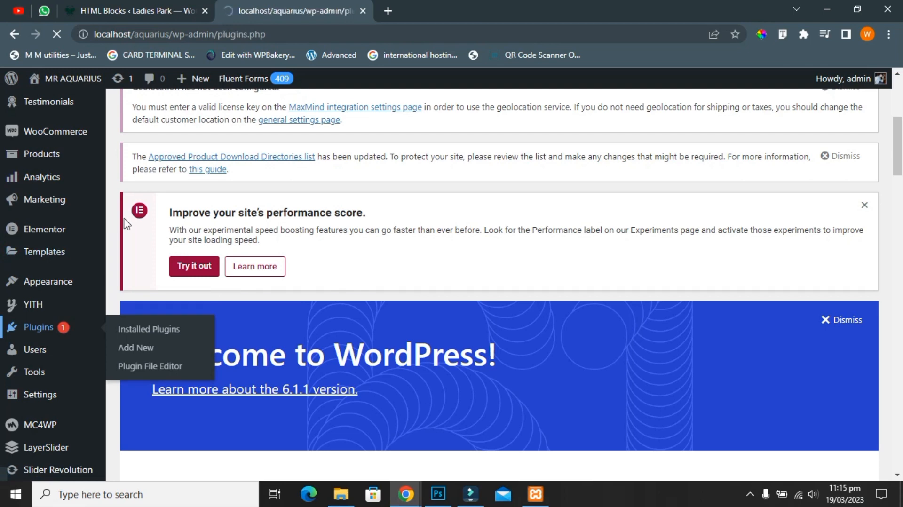
pyautogui.scroll(-2, 369, 218)
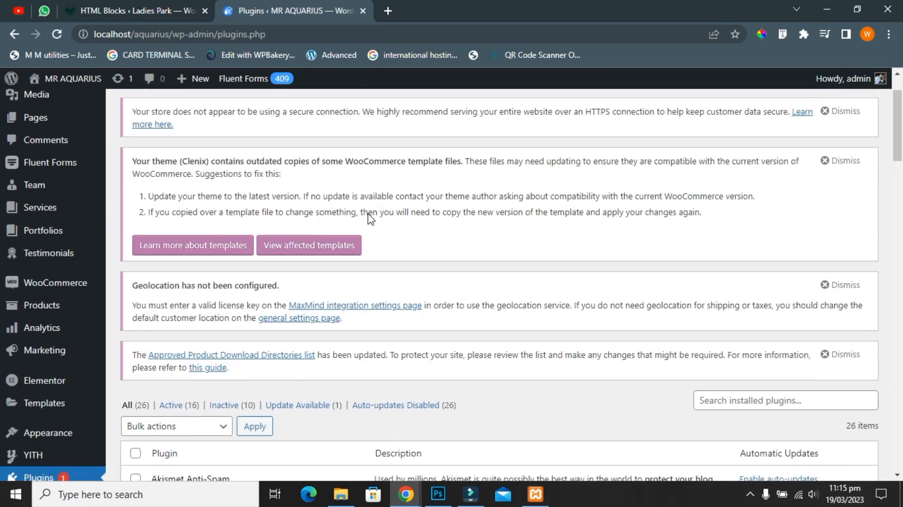
pyautogui.scroll(2, 369, 218)
pyautogui.click(212, 124)
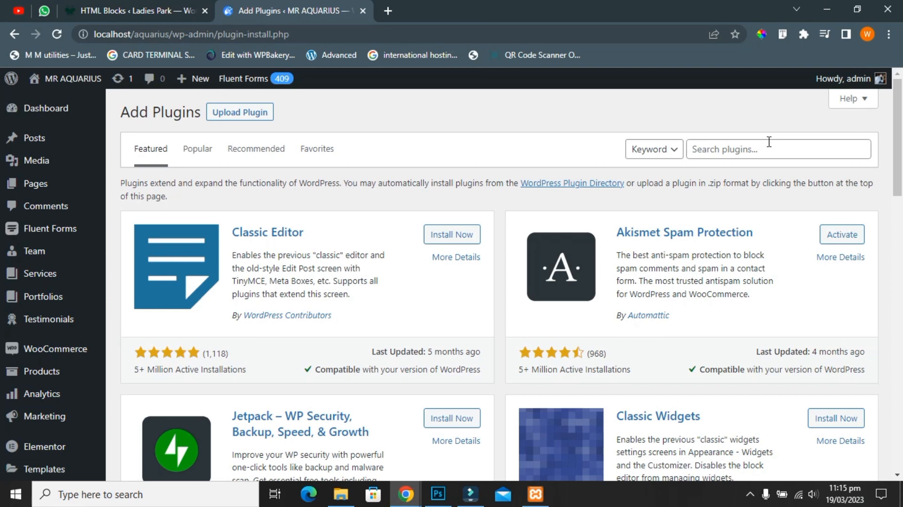
# Step: Search the available plugins for "Change login page logo" and highlight the name and author of the Change Login Page Logo plugin
pyautogui.click(767, 146)
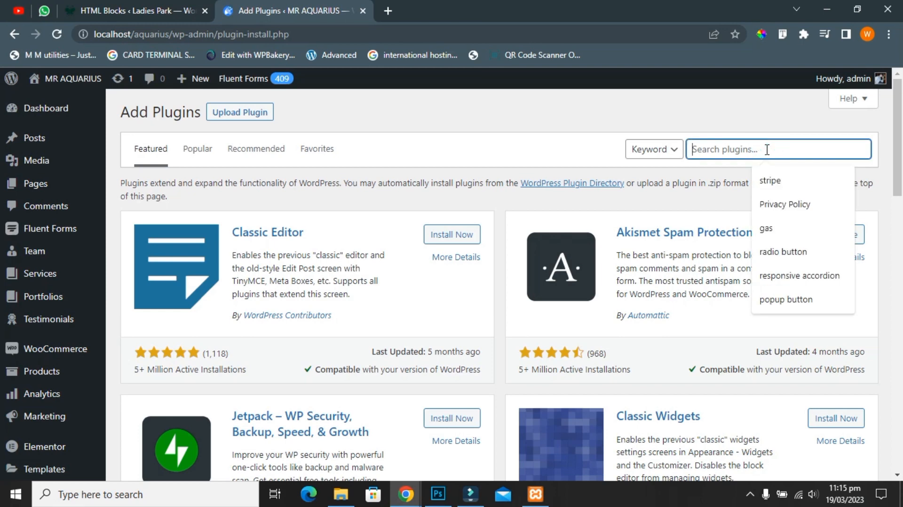
pyautogui.write('chang')
pyautogui.press('Down')
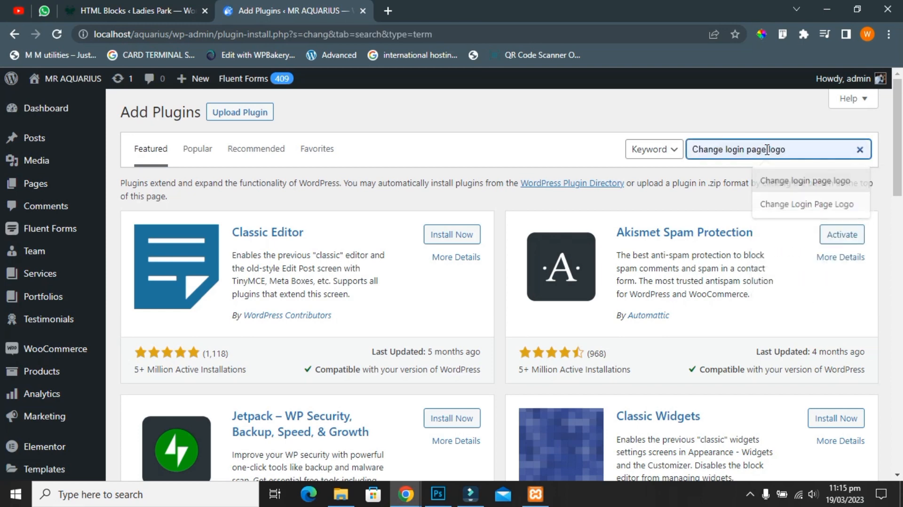
pyautogui.press('Down')
pyautogui.press('Return')
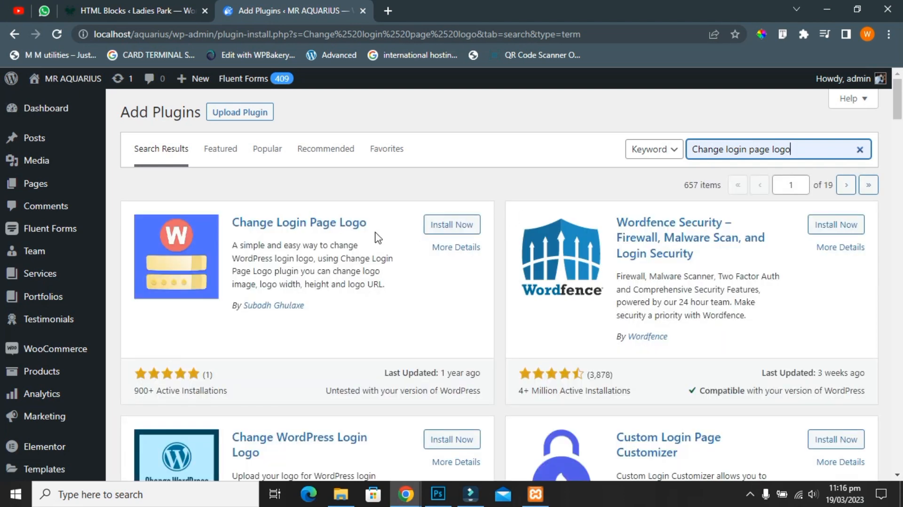
pyautogui.moveTo(376, 225); pyautogui.dragTo(235, 227)
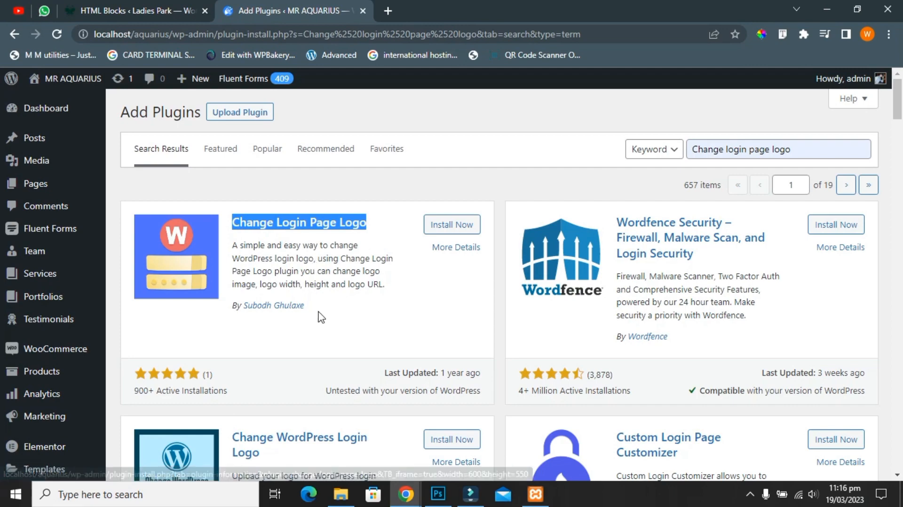
pyautogui.moveTo(306, 306); pyautogui.dragTo(245, 312)
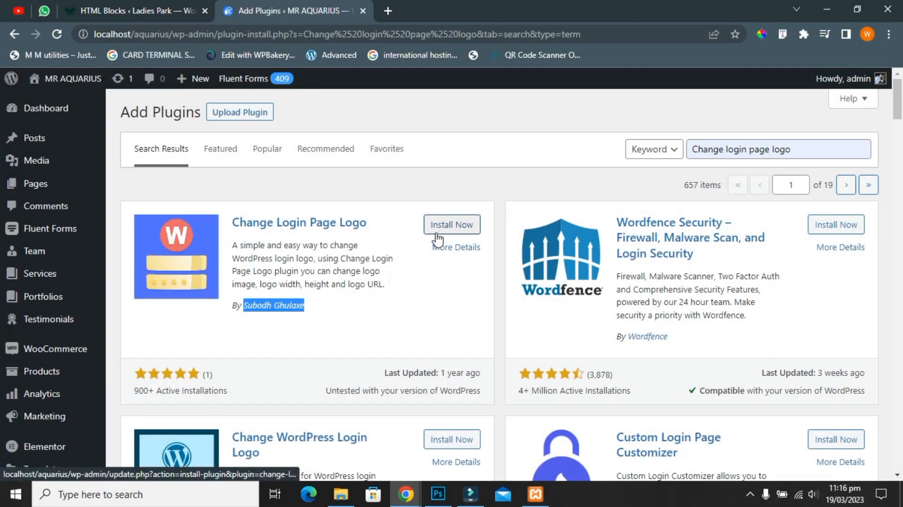
# Step: Load wordpress.org in a new browser tab and open its Plugins directory
pyautogui.click(383, 12)
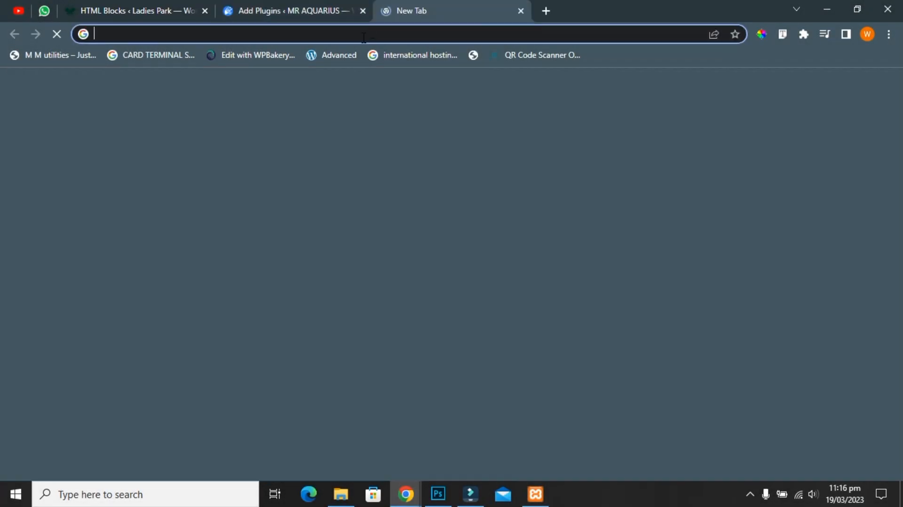
pyautogui.write('wordpress.org')
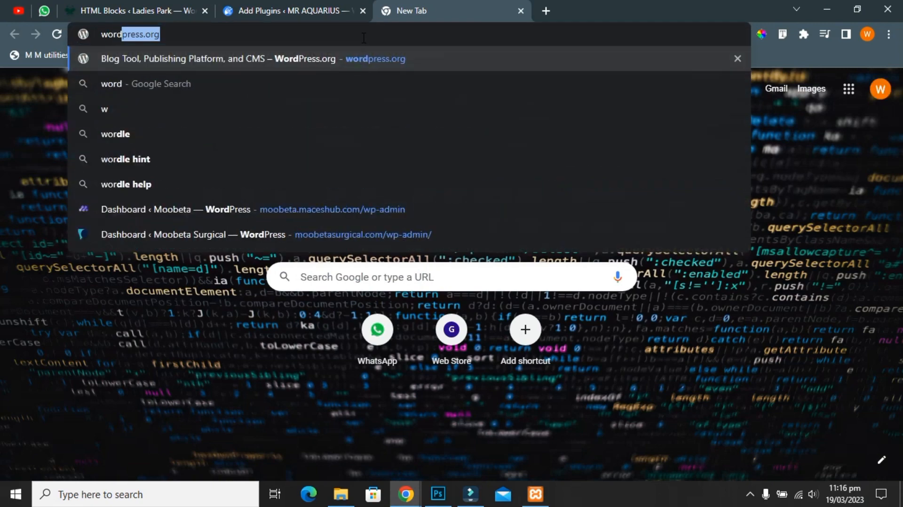
pyautogui.press('Return')
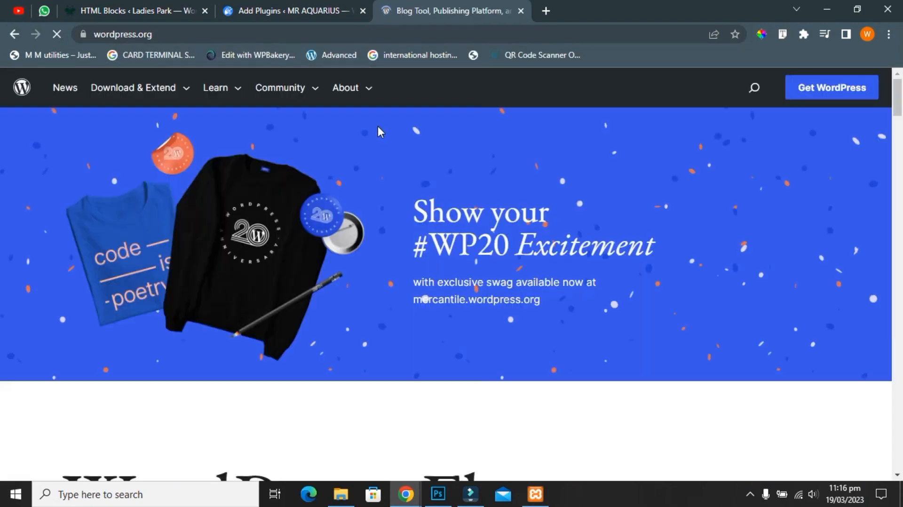
pyautogui.moveTo(135, 86)
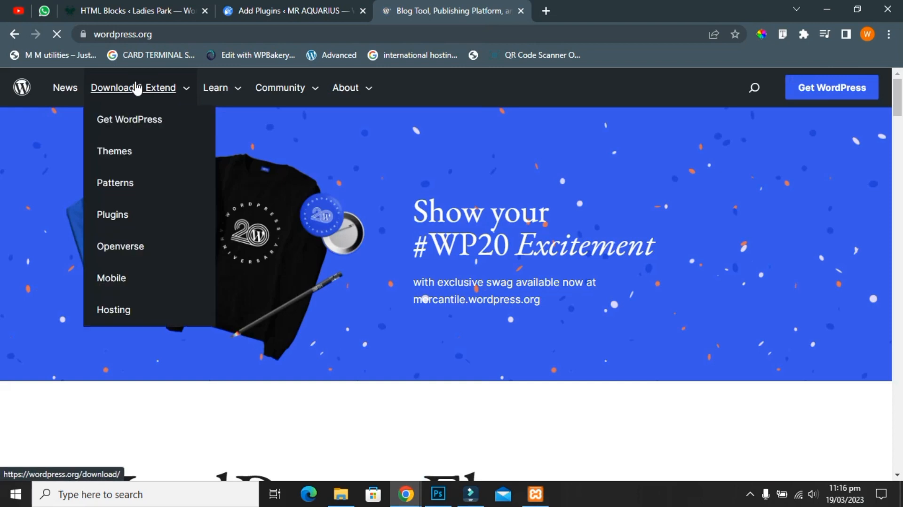
pyautogui.click(116, 214)
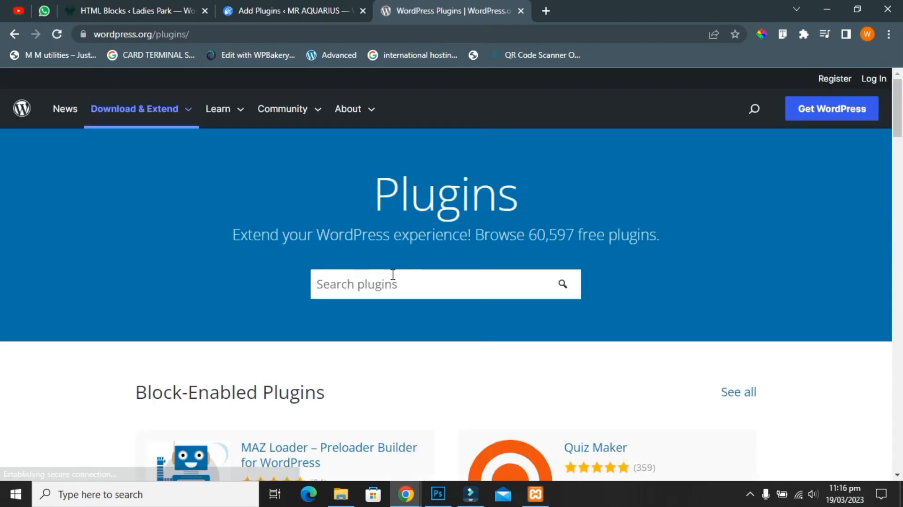
# Step: Search the WordPress.org plugin directory for "Change login page logo"
pyautogui.click(393, 276)
pyautogui.write('cha')
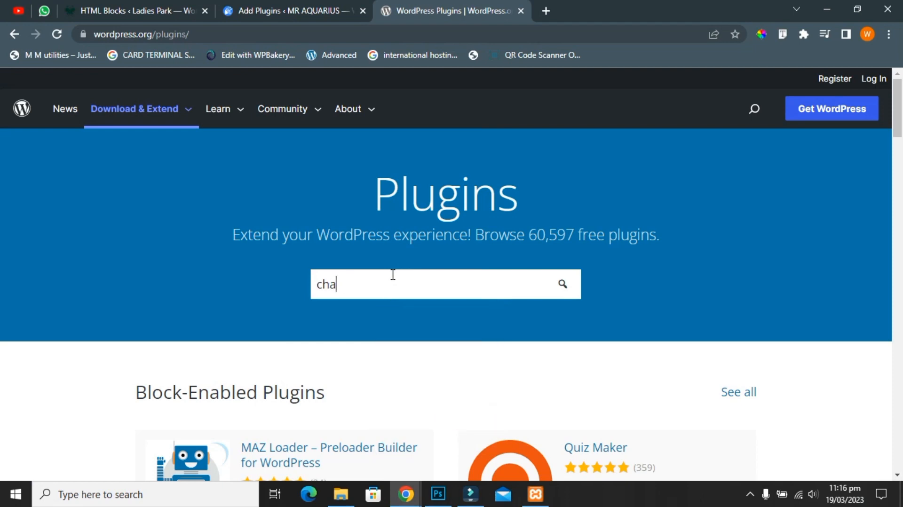
pyautogui.write('gnnge')
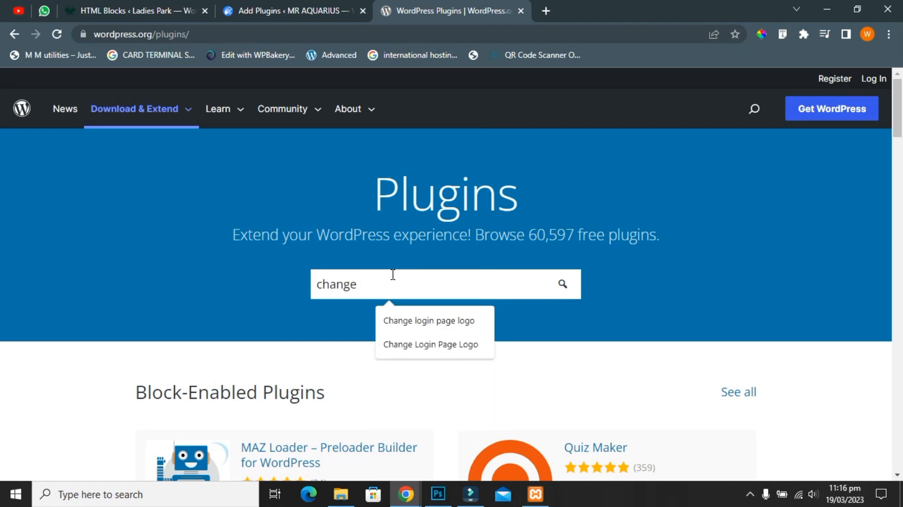
pyautogui.press('Down')
pyautogui.press('Return')
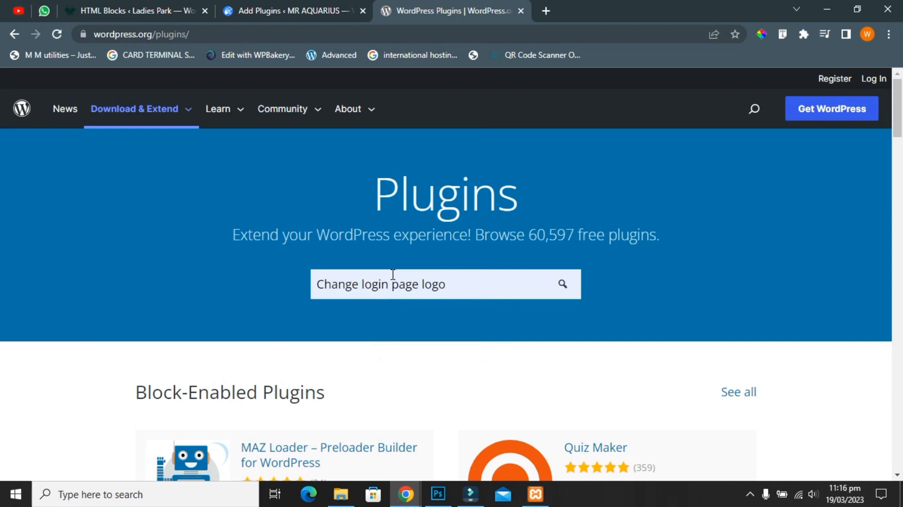
pyautogui.click(567, 283)
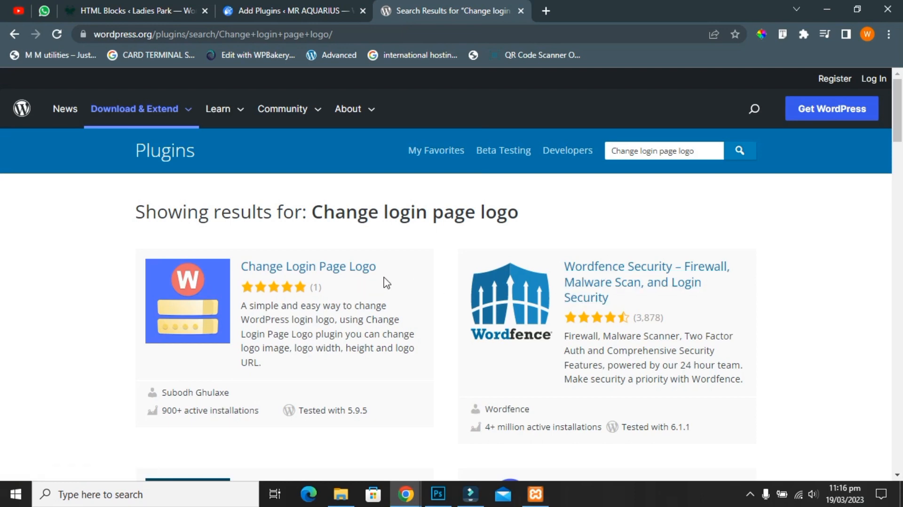
# Step: Highlight the Change Login Page Logo result's name and author, then open its page and download the plugin
pyautogui.moveTo(380, 267); pyautogui.dragTo(245, 262)
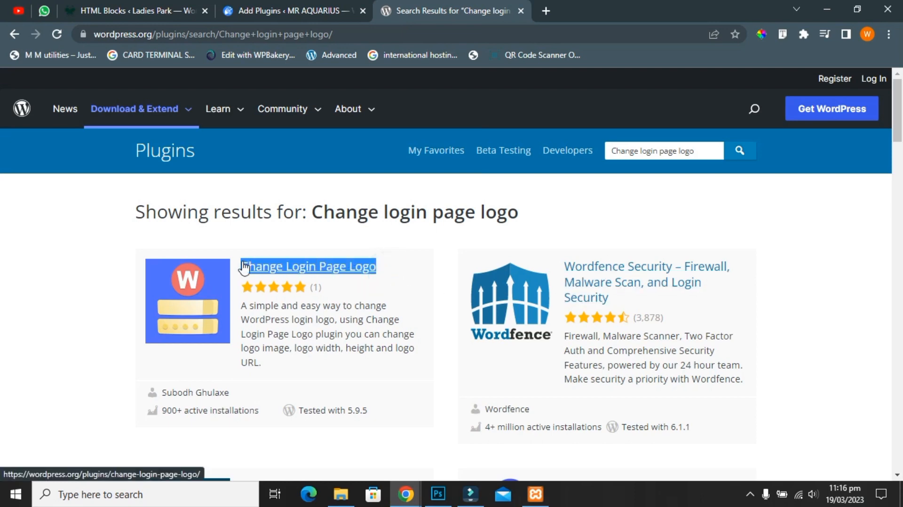
pyautogui.moveTo(238, 389); pyautogui.dragTo(163, 390)
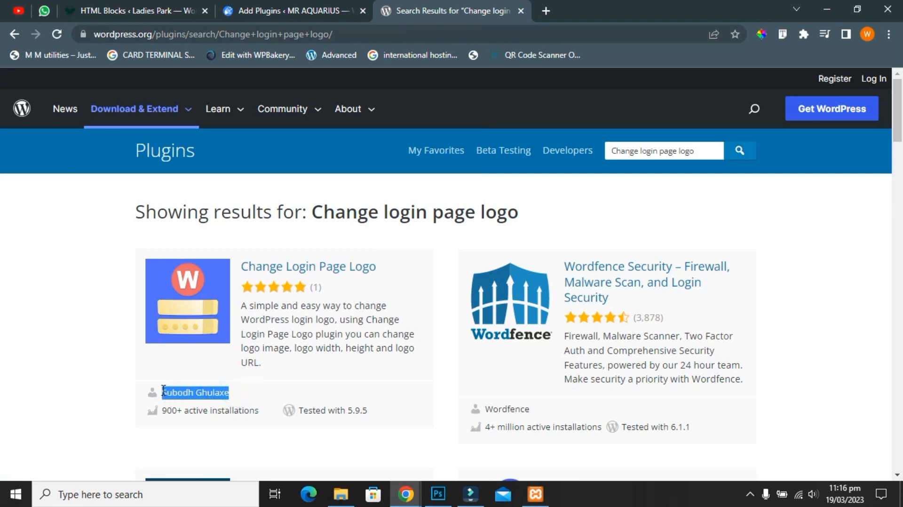
pyautogui.click(302, 267)
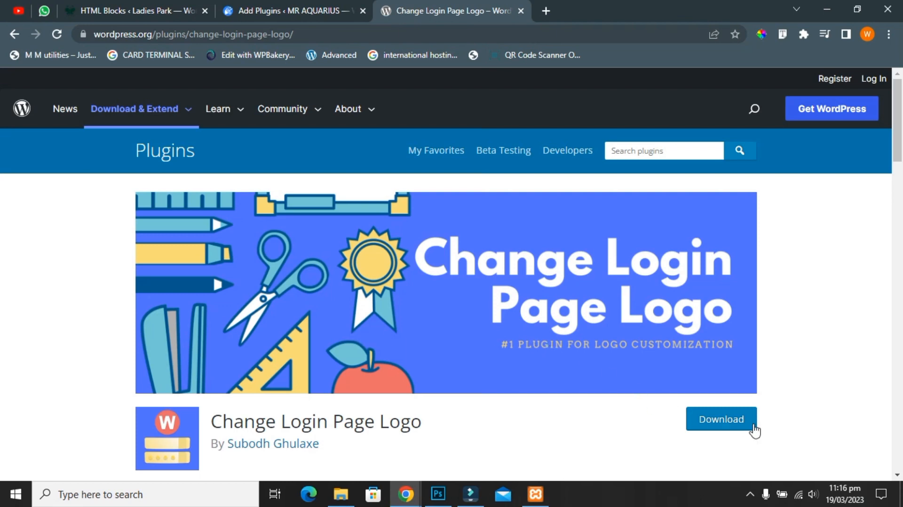
pyautogui.scroll(-2, 725, 430)
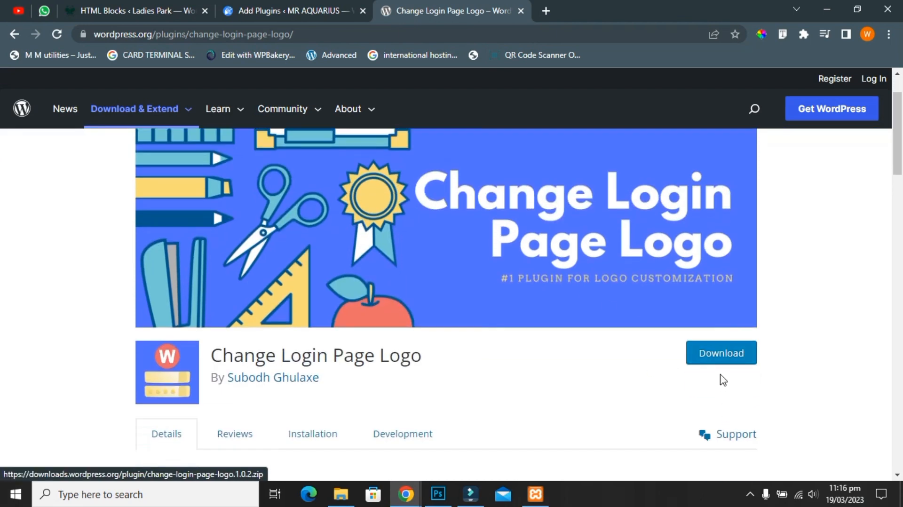
pyautogui.click(713, 360)
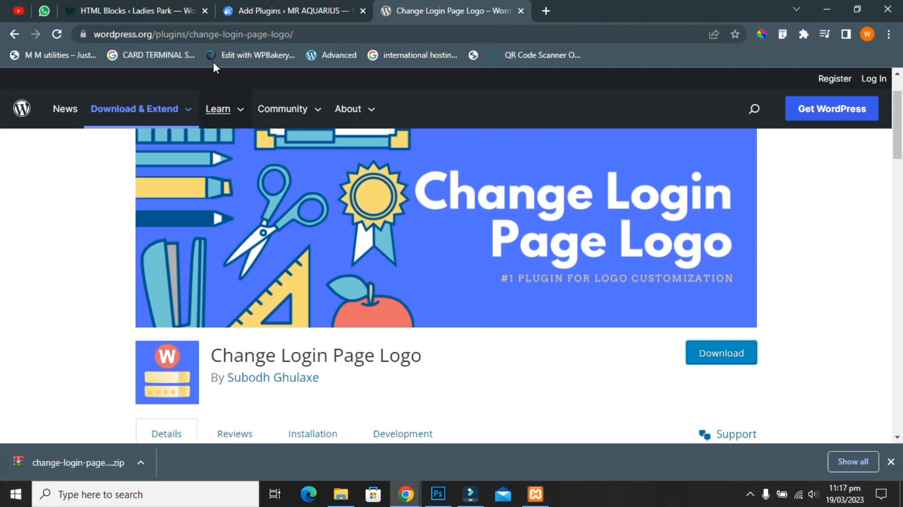
# Step: Upload the downloaded Change Login Page Logo zip file to the local WordPress site, then install and activate the plugin
pyautogui.click(236, 11)
pyautogui.click(261, 117)
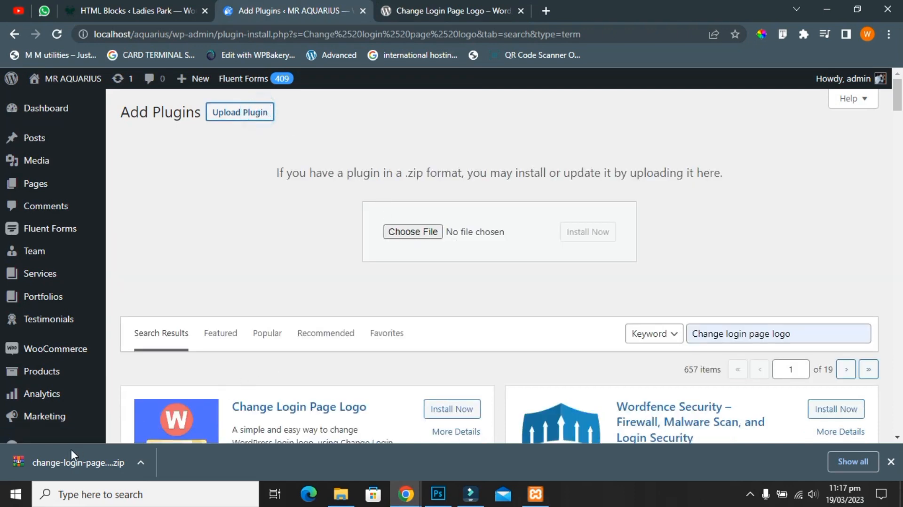
pyautogui.moveTo(65, 457); pyautogui.dragTo(426, 238)
pyautogui.click(585, 235)
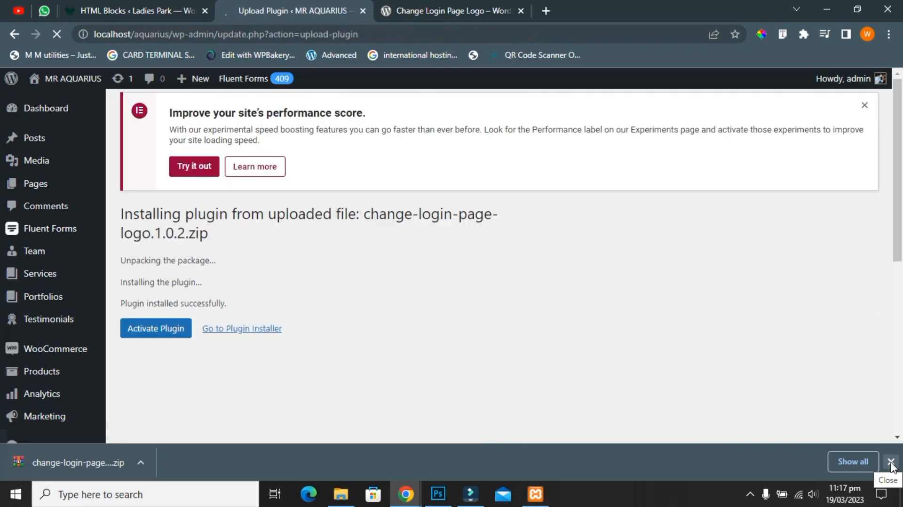
pyautogui.click(890, 462)
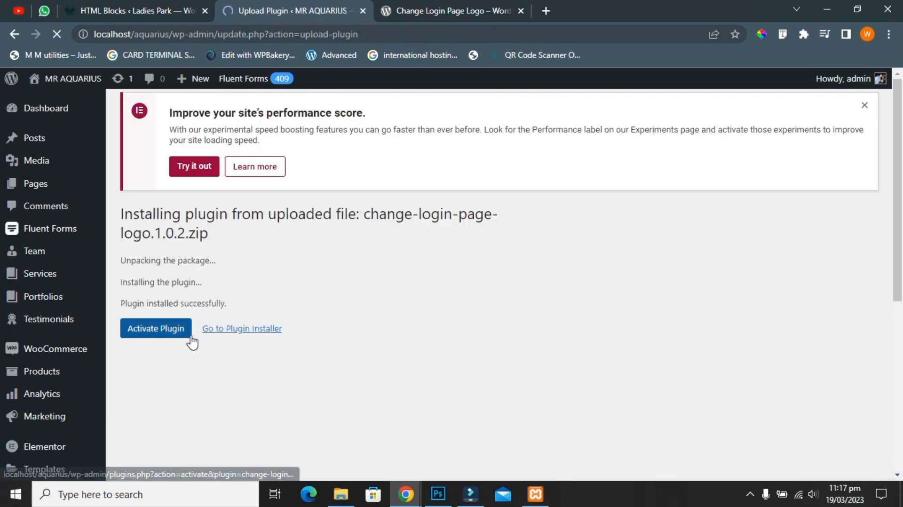
pyautogui.moveTo(119, 306); pyautogui.dragTo(232, 313)
pyautogui.click(179, 347)
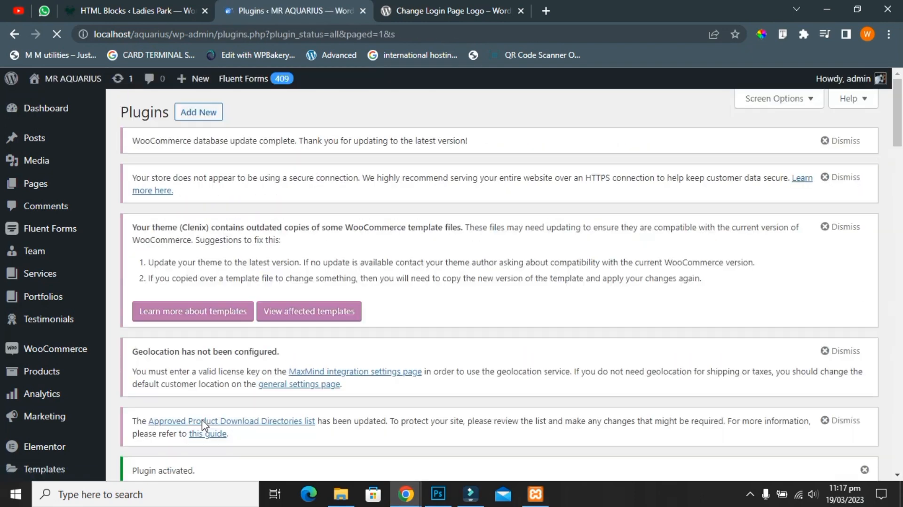
# Step: Find Change Login Page Logo among the installed plugins and open its settings
pyautogui.scroll(-5, 253, 291)
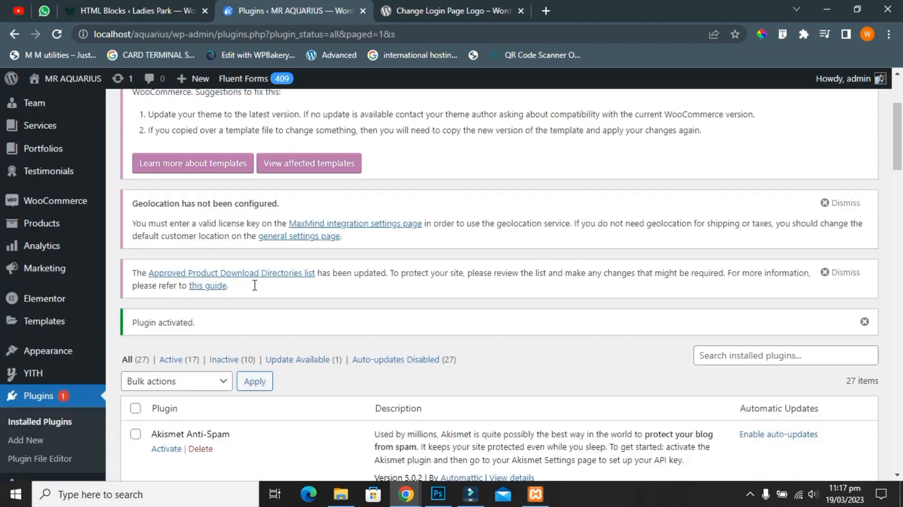
pyautogui.scroll(-5, 254, 286)
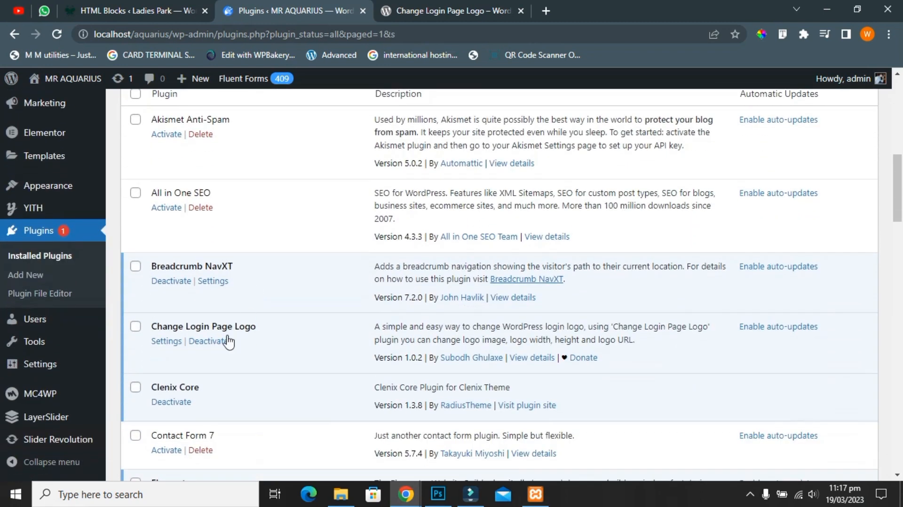
pyautogui.moveTo(256, 326); pyautogui.dragTo(151, 325)
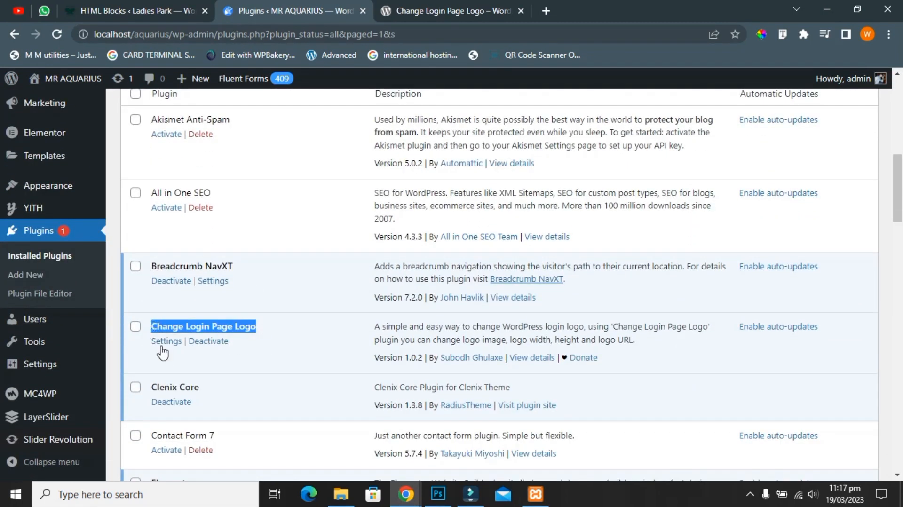
pyautogui.click(168, 341)
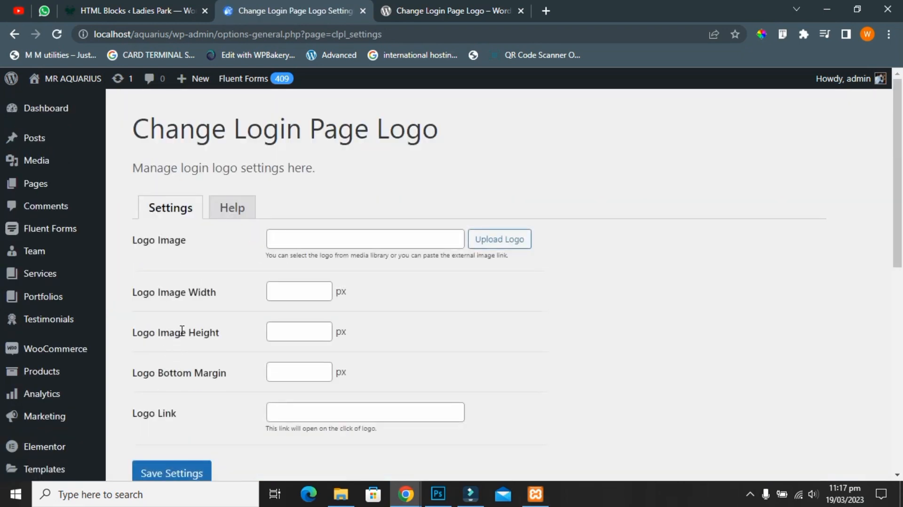
# Step: Look over the plugin's settings, highlighting the introductory line and the note under the Logo Image field
pyautogui.moveTo(135, 169)
pyautogui.mouseDown()
pyautogui.moveTo(319, 175)
pyautogui.moveTo(152, 166)
pyautogui.mouseUp()
pyautogui.click(321, 175)
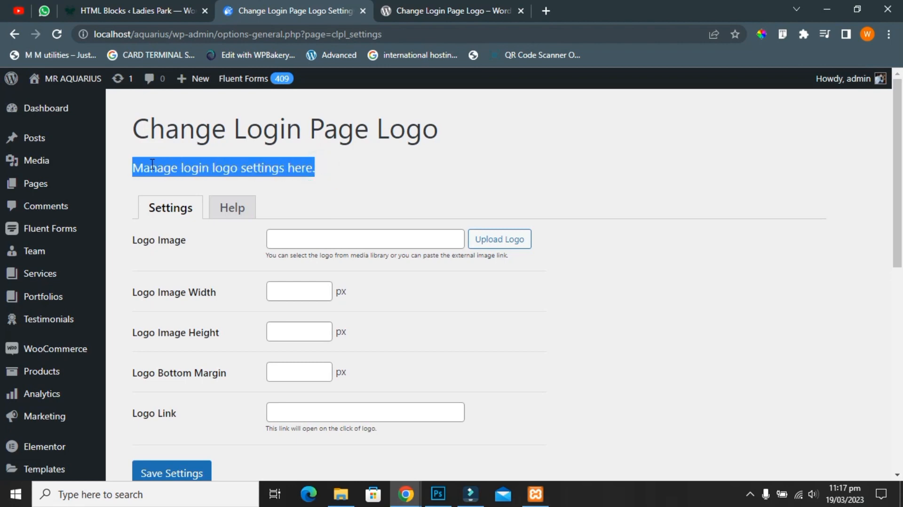
pyautogui.click(323, 177)
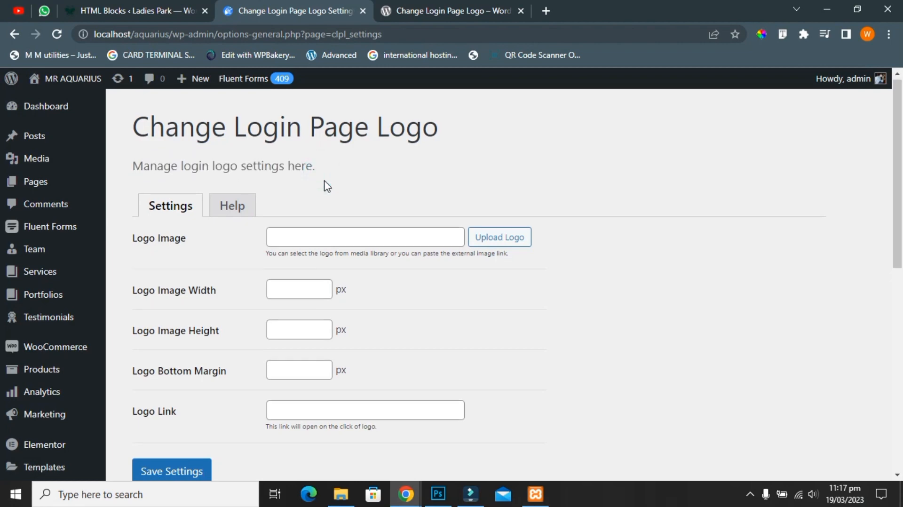
pyautogui.scroll(-1, 324, 185)
pyautogui.scroll(-1, 325, 185)
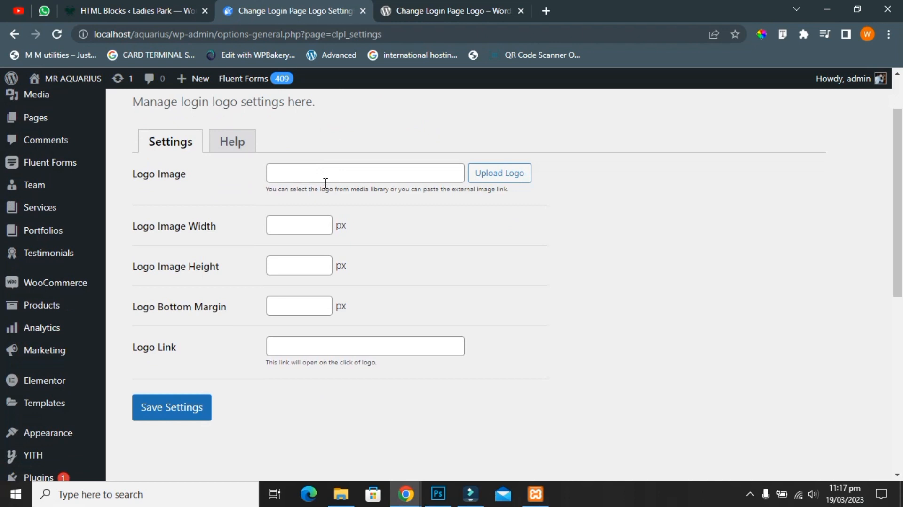
pyautogui.tripleClick(266, 189)
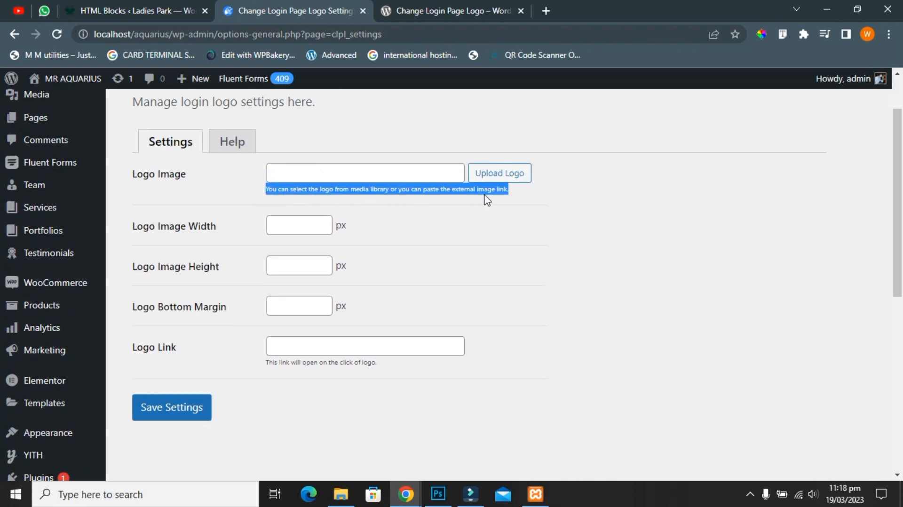
# Step: Upload the MR AQUARIUS image from the Desktop folder and select it as the login page's logo image
pyautogui.click(504, 173)
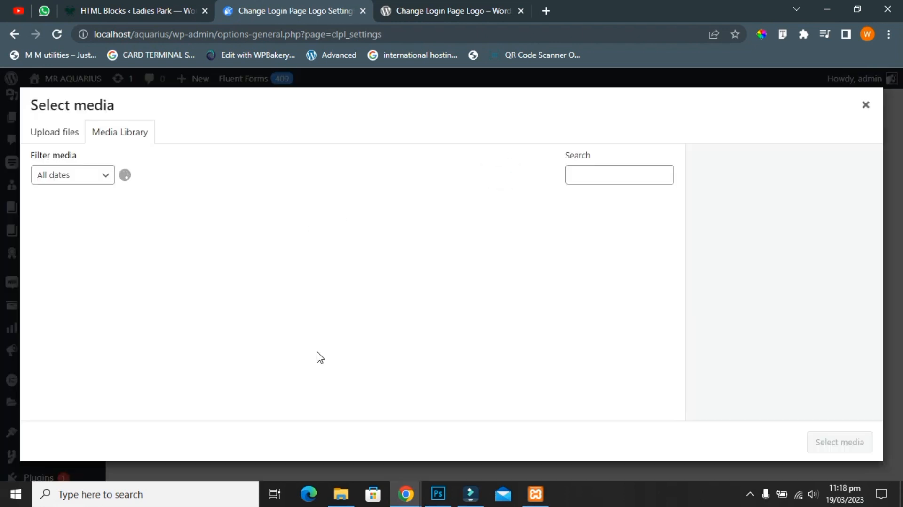
pyautogui.moveTo(336, 492)
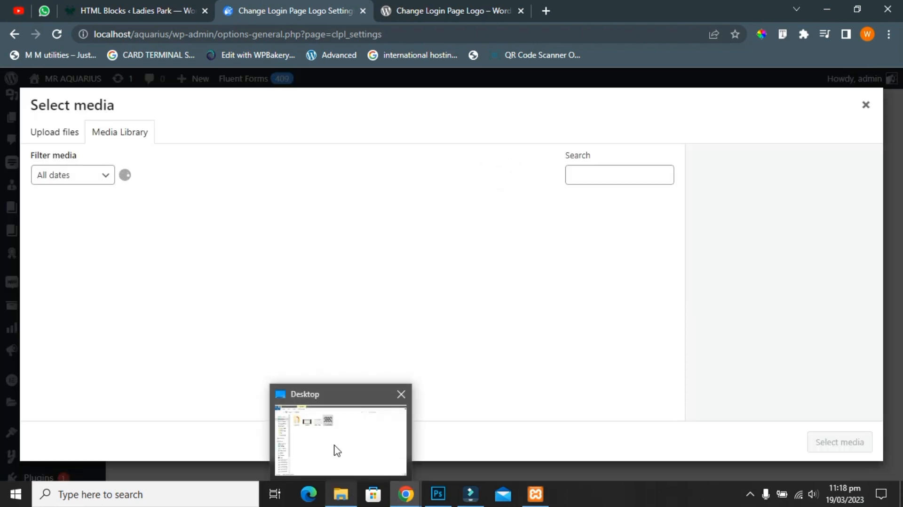
pyautogui.click(67, 136)
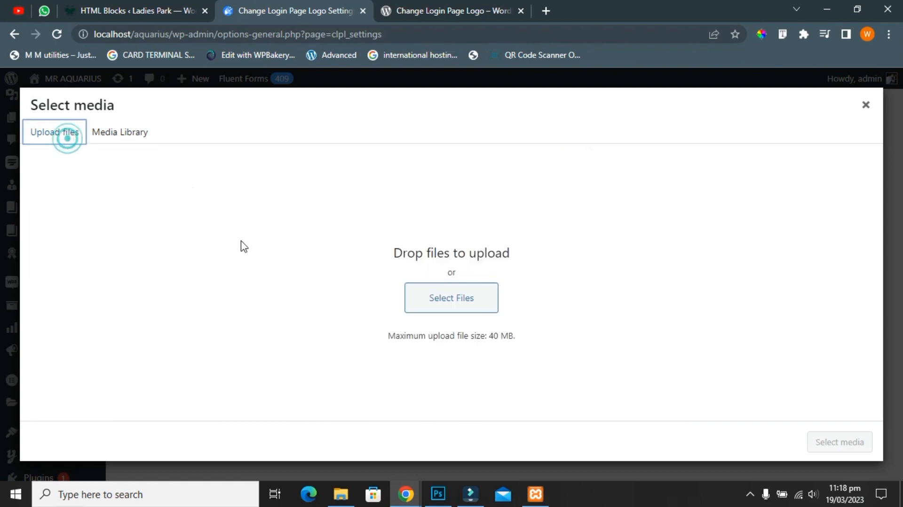
pyautogui.click(426, 303)
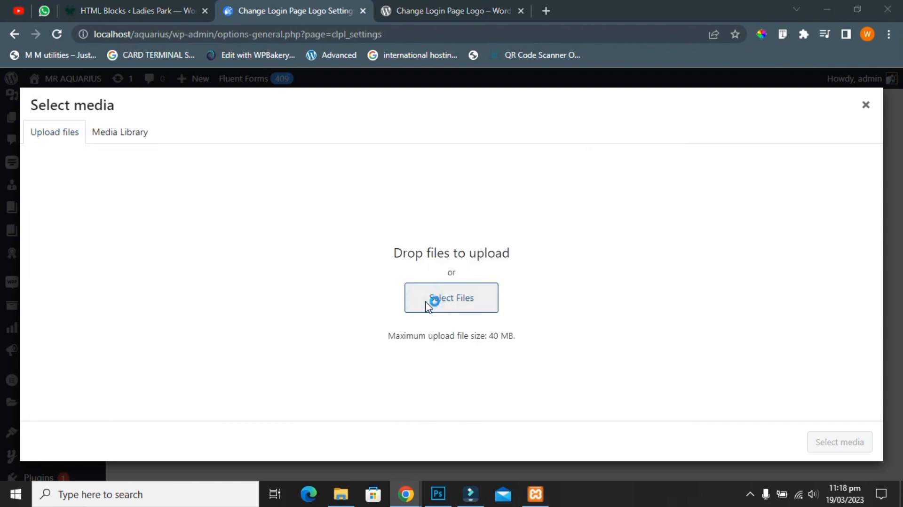
pyautogui.click(60, 116)
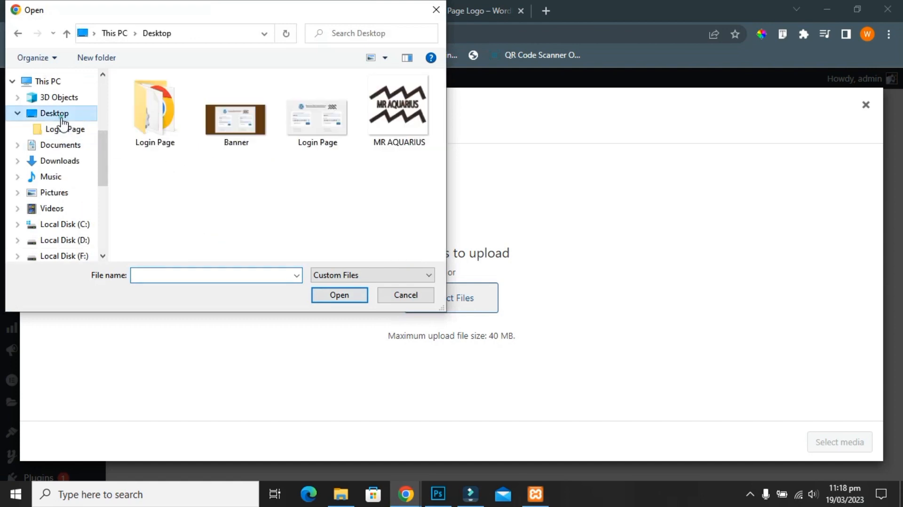
pyautogui.click(430, 143)
pyautogui.click(346, 294)
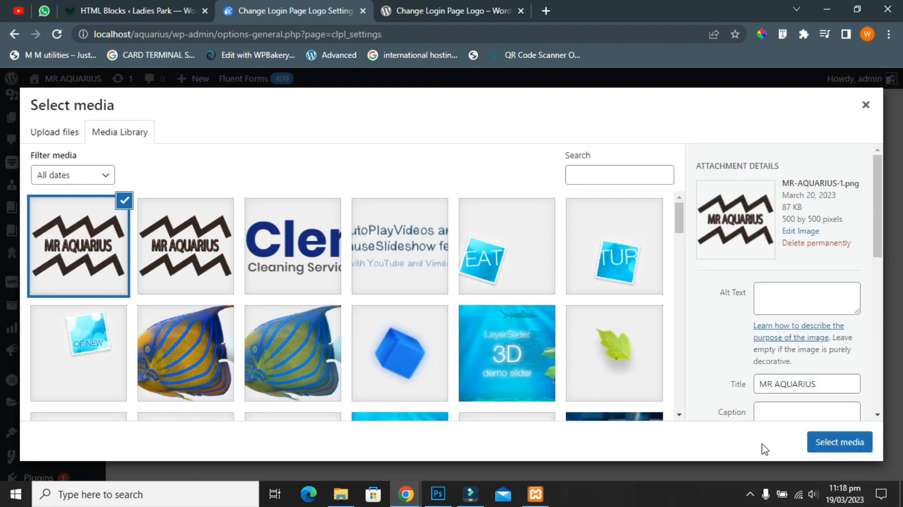
pyautogui.click(859, 442)
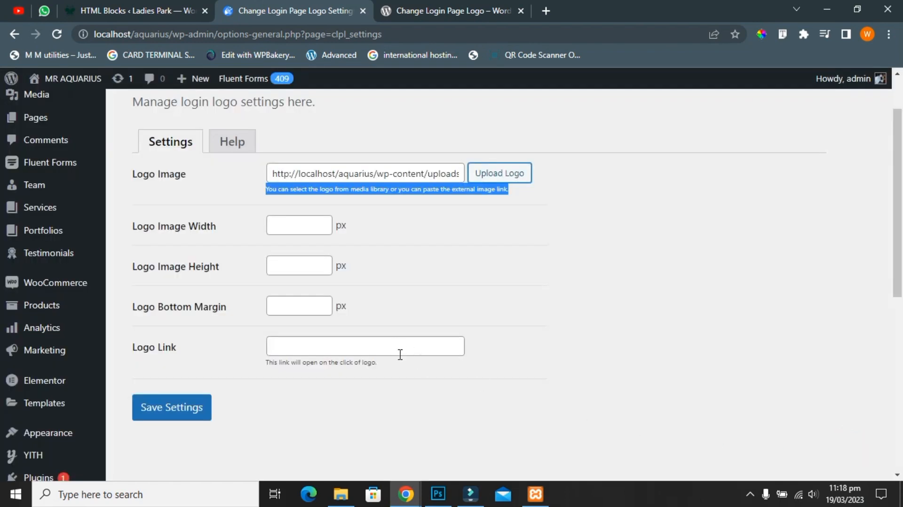
pyautogui.click(521, 316)
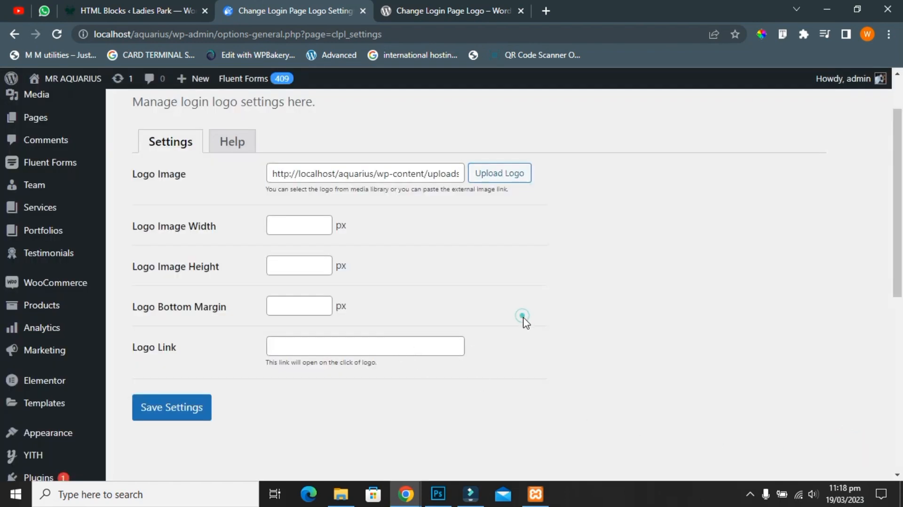
# Step: Save the logo settings and reload the login page in the other browser window to check the logo
pyautogui.click(180, 410)
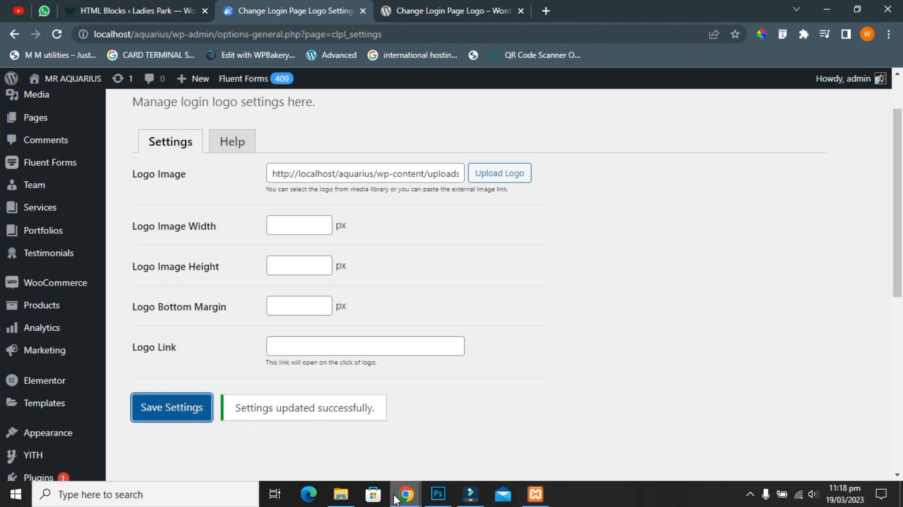
pyautogui.moveTo(405, 495)
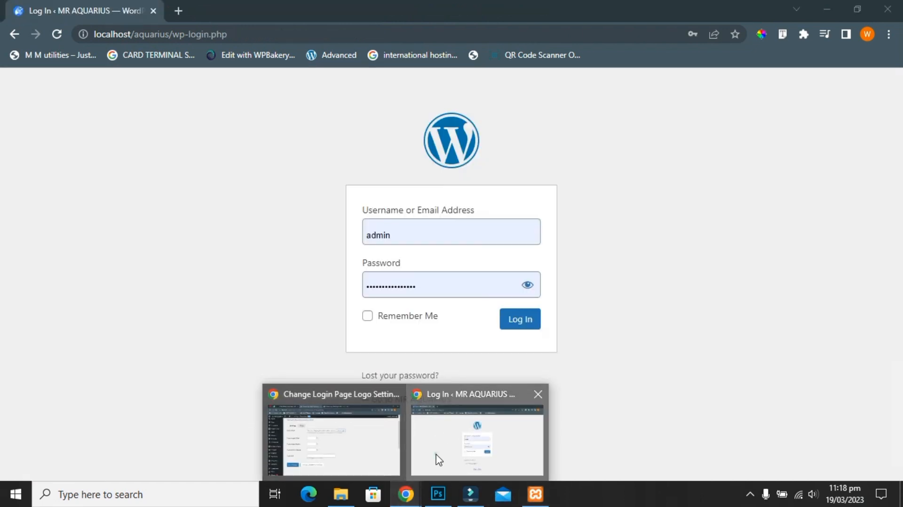
pyautogui.click(437, 458)
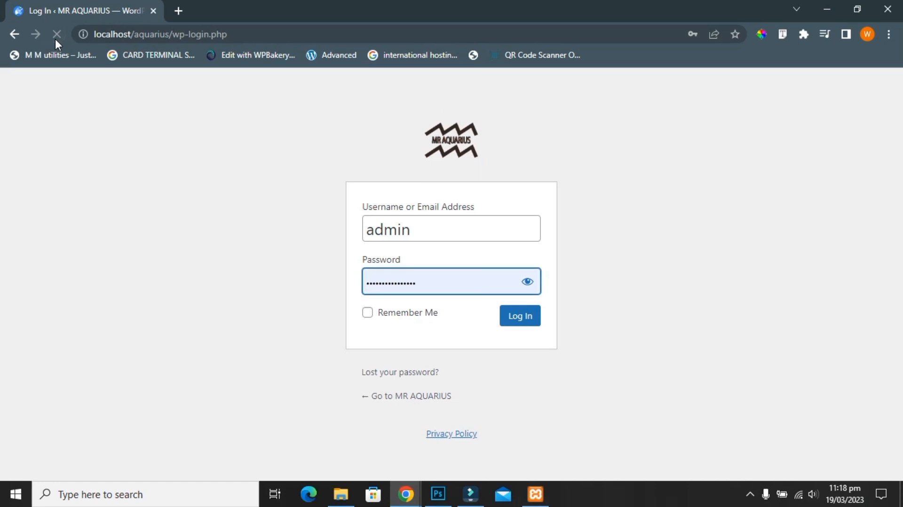
# Step: Return to the browser window with the plugin settings and set the Logo Image Width to 200 px
pyautogui.click(405, 497)
pyautogui.click(383, 443)
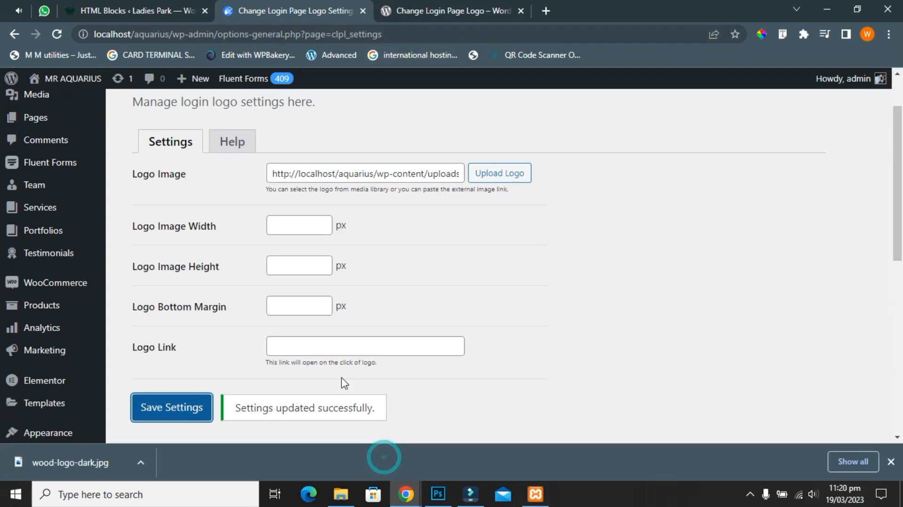
pyautogui.moveTo(222, 228); pyautogui.dragTo(137, 224)
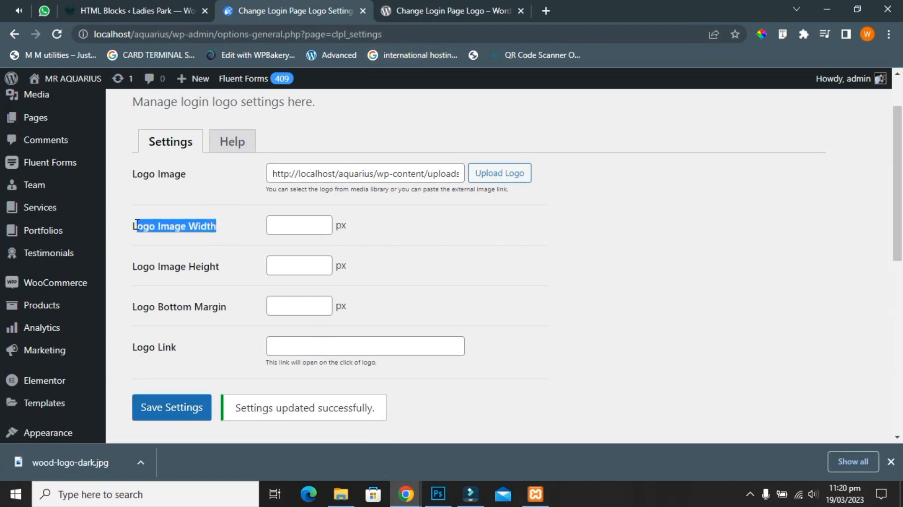
pyautogui.click(297, 227)
pyautogui.write('200')
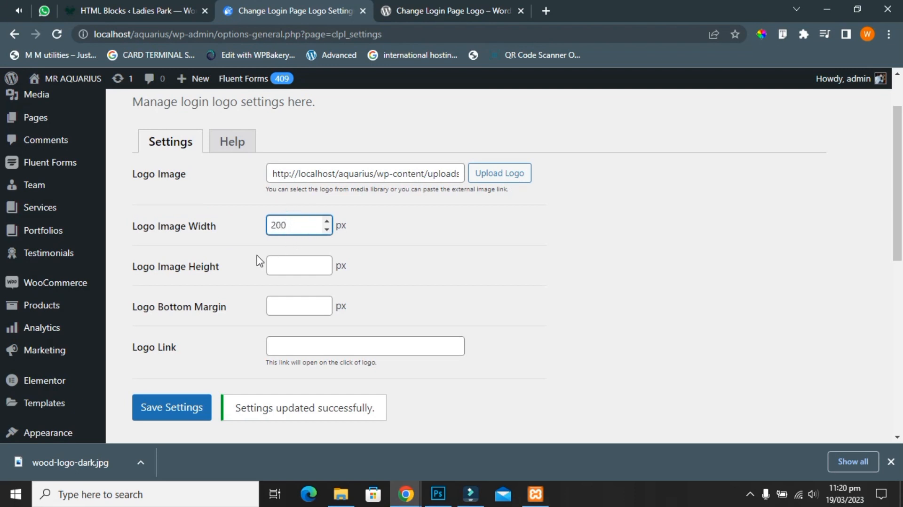
# Step: Save the logo width setting and reload the login page in the other browser window to check the logo
pyautogui.click(187, 412)
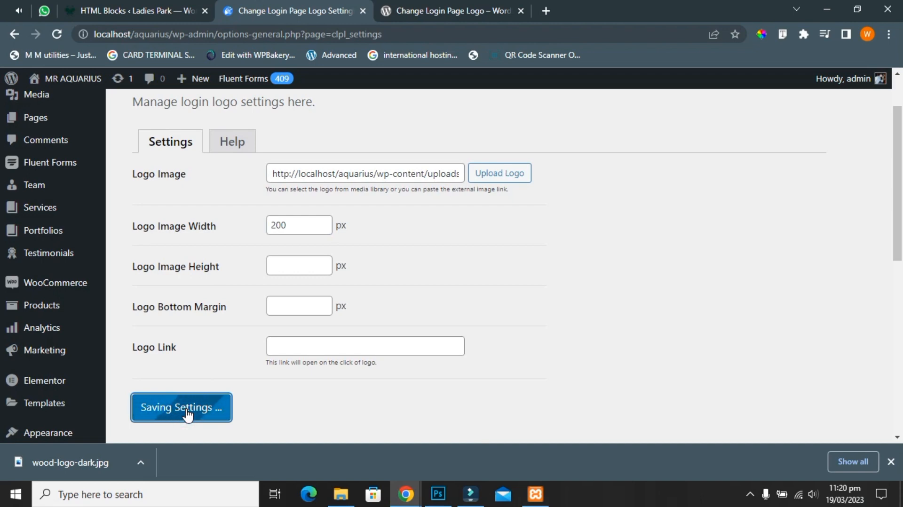
pyautogui.click(890, 463)
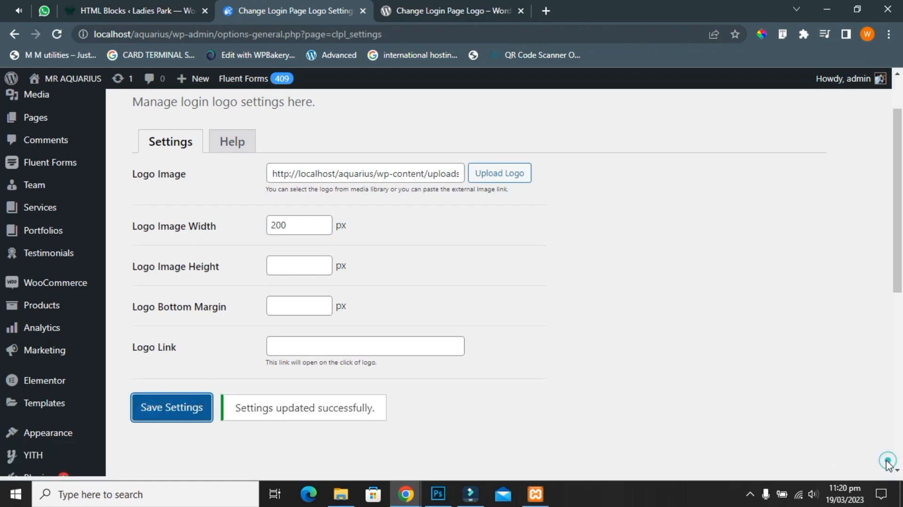
pyautogui.moveTo(421, 491)
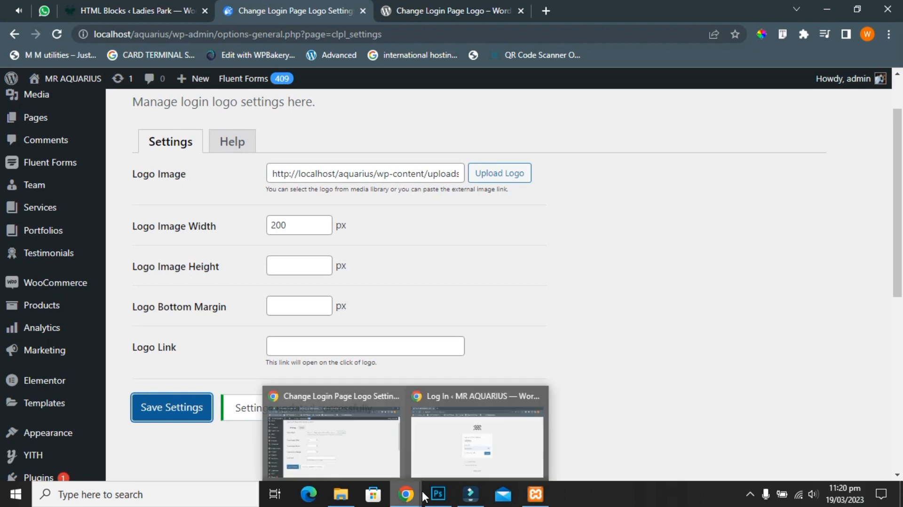
pyautogui.click(444, 467)
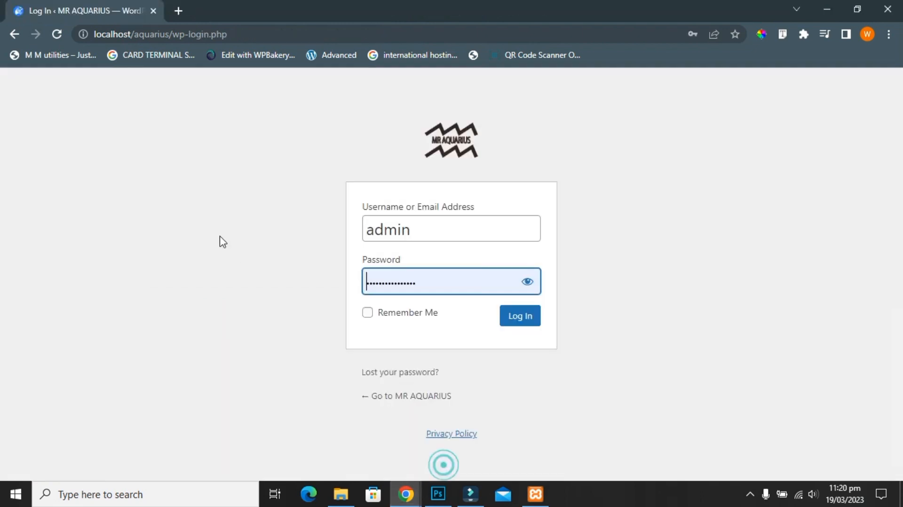
pyautogui.click(57, 35)
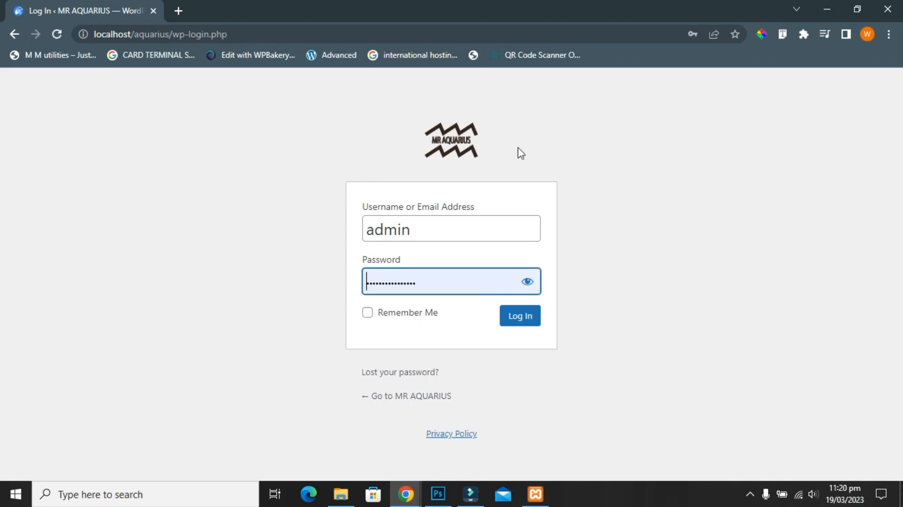
# Step: Set the Logo Image Height to 100 px in the plugin settings, save, and view the logo on the login page
pyautogui.moveTo(407, 494)
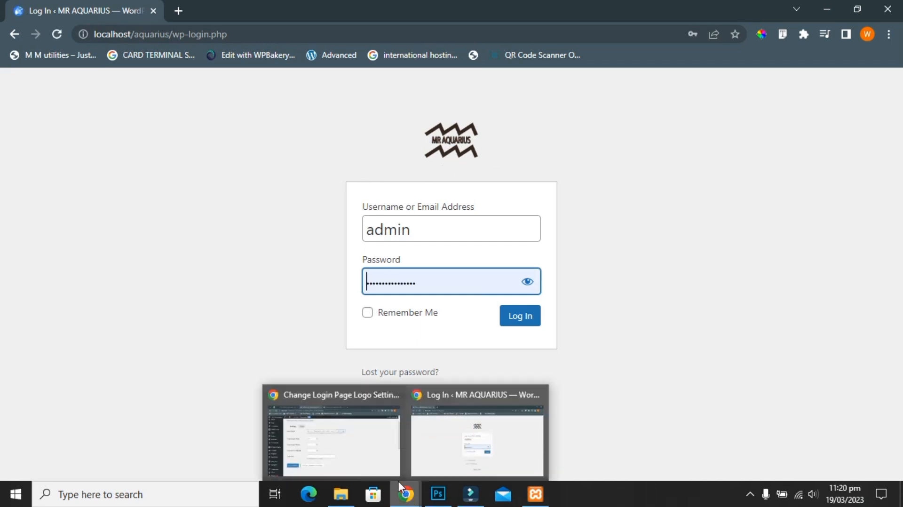
pyautogui.click(385, 463)
pyautogui.click(283, 266)
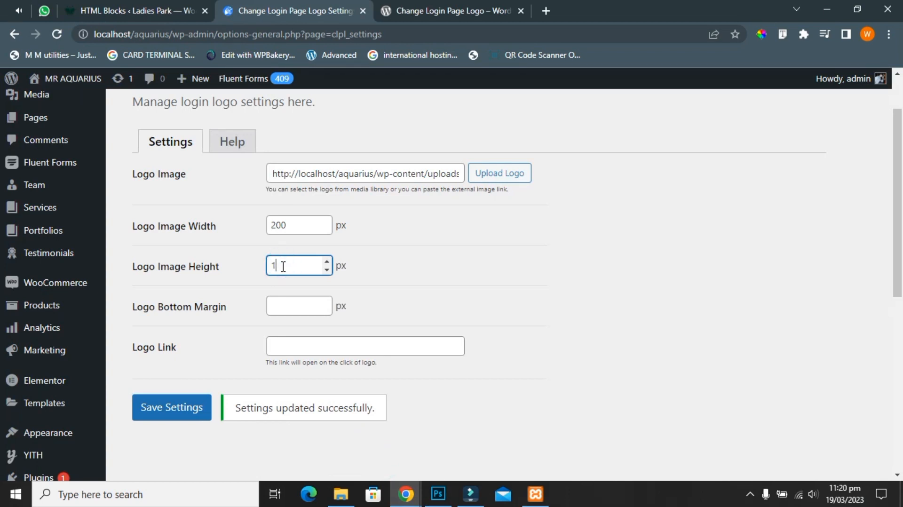
pyautogui.click(199, 407)
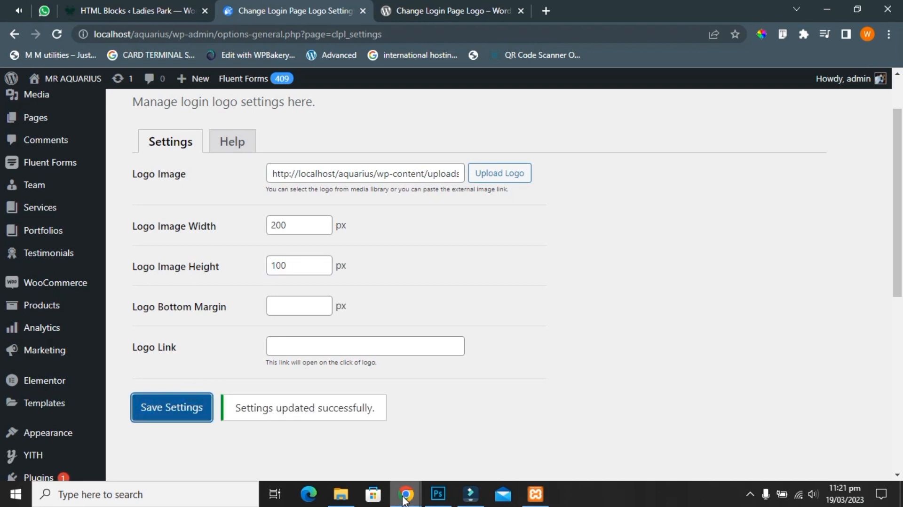
pyautogui.moveTo(403, 500)
pyautogui.click(431, 458)
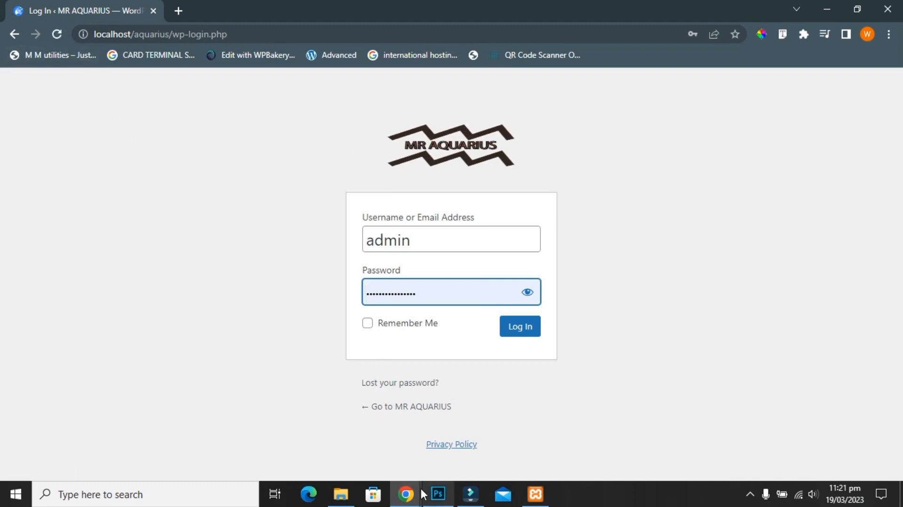
# Step: Change the Logo Image Height to 110 px, save the settings, and view the logo on the login page again
pyautogui.moveTo(414, 486)
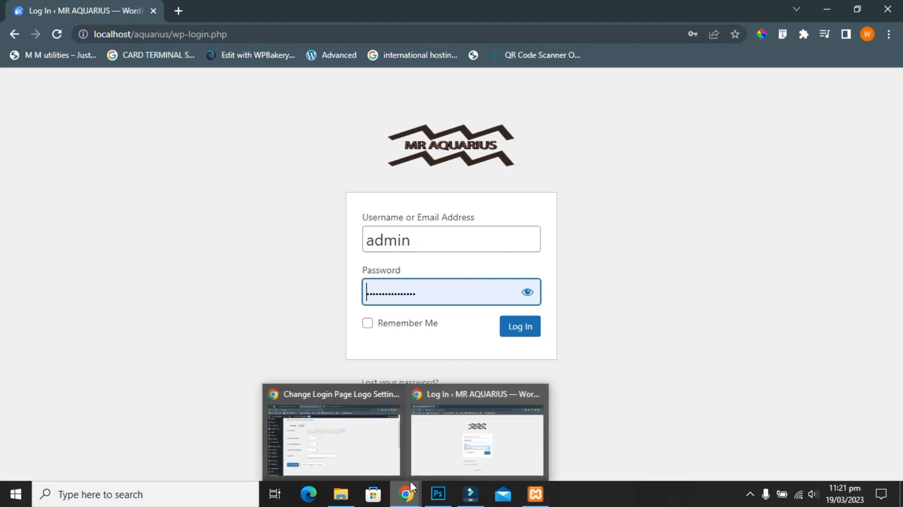
pyautogui.click(384, 468)
pyautogui.moveTo(282, 265); pyautogui.dragTo(275, 264)
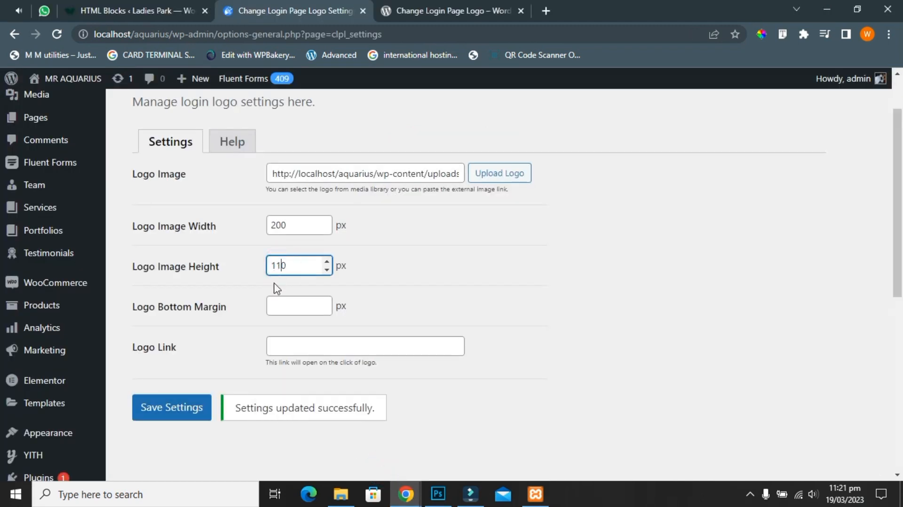
pyautogui.click(184, 408)
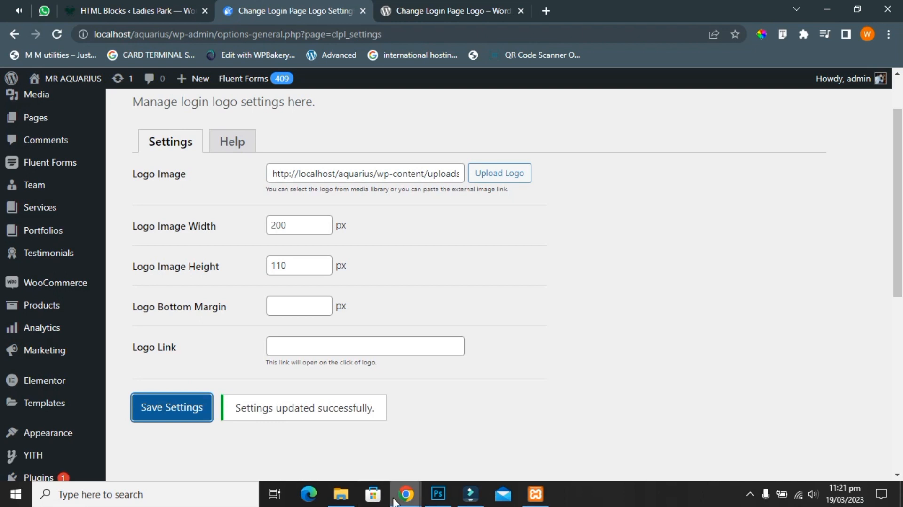
pyautogui.moveTo(395, 502)
pyautogui.click(433, 468)
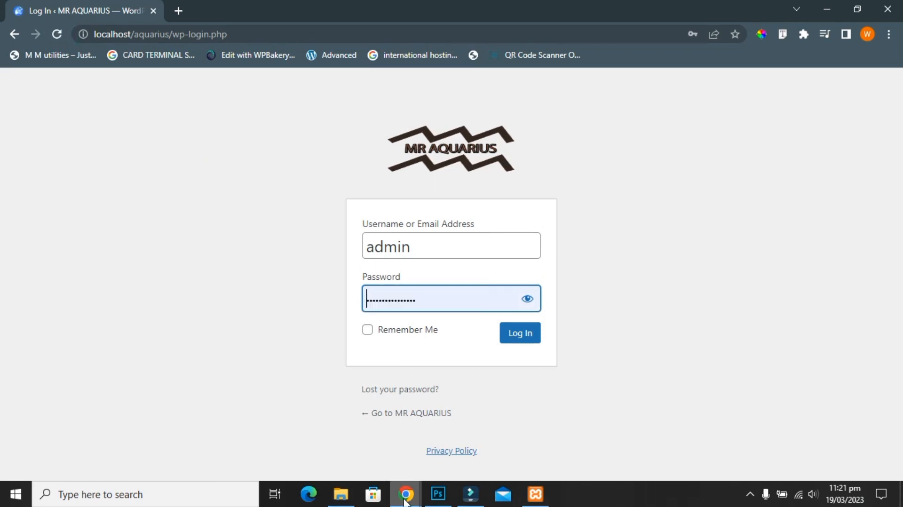
# Step: Set the Logo Image Height to 120 px, save the settings, and reload the login page to check the logo's proportions
pyautogui.moveTo(405, 499)
pyautogui.click(386, 471)
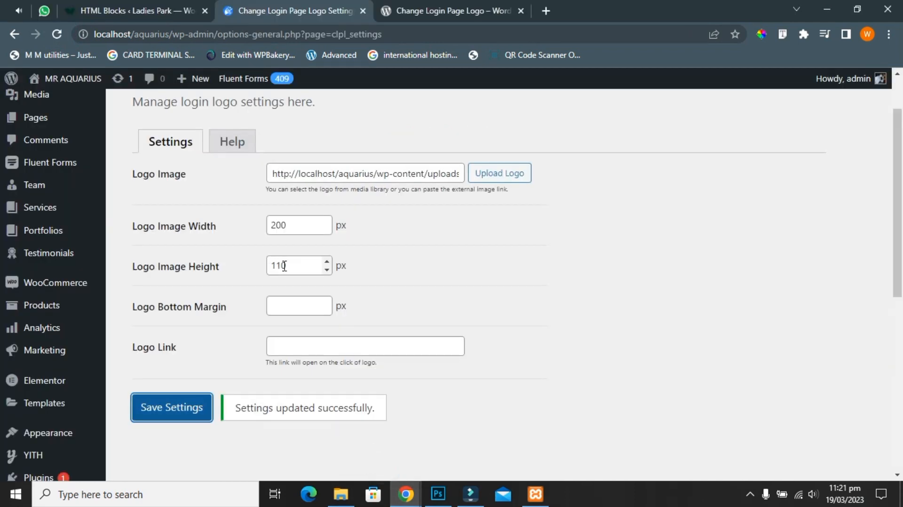
pyautogui.moveTo(282, 266); pyautogui.dragTo(278, 264)
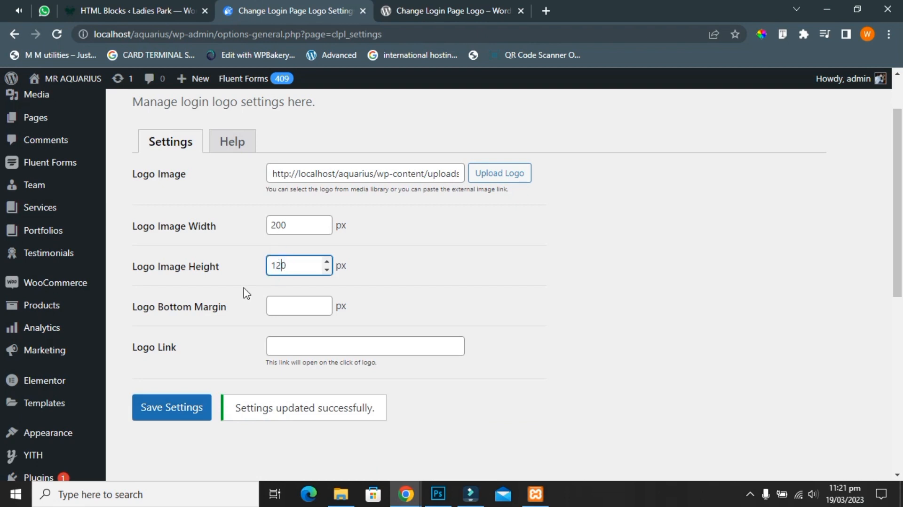
pyautogui.click(178, 409)
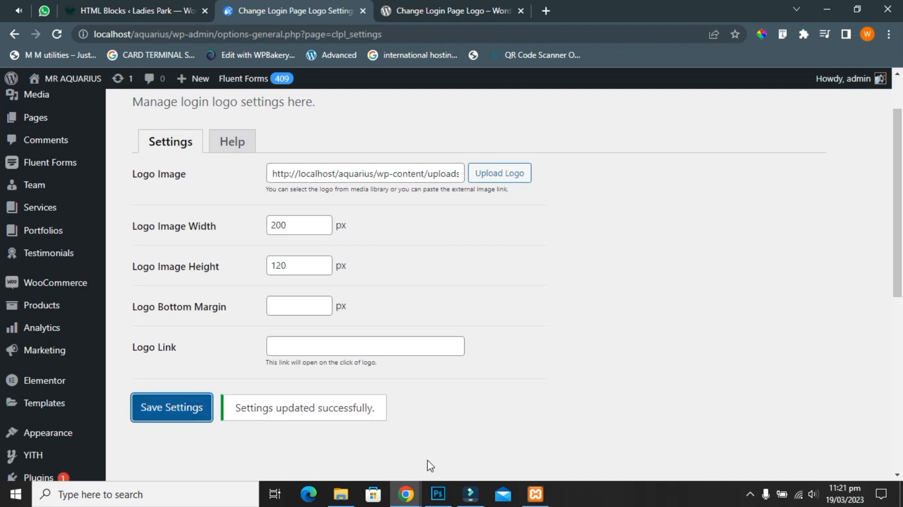
pyautogui.moveTo(416, 494)
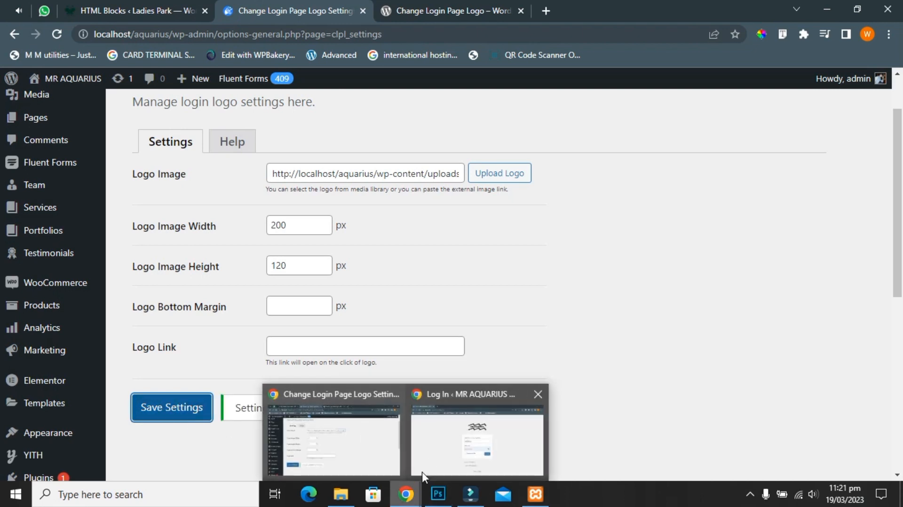
pyautogui.click(421, 472)
pyautogui.click(56, 33)
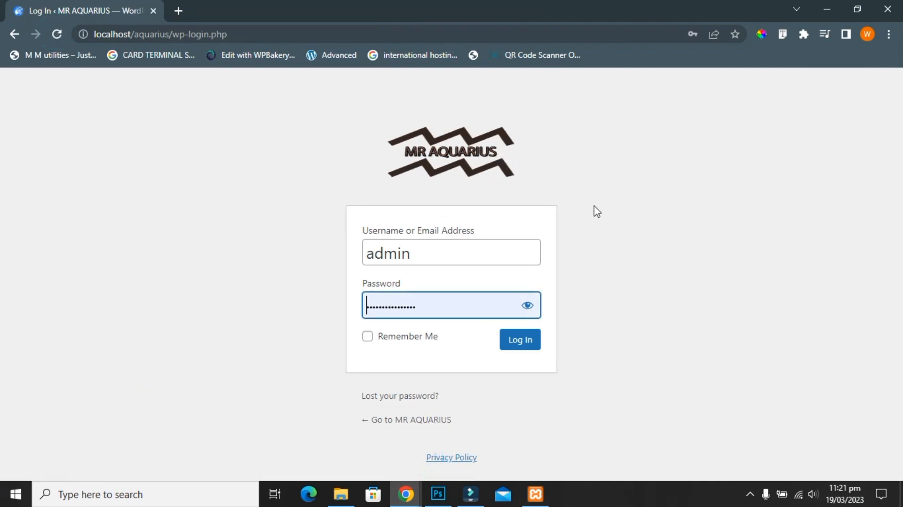
# Step: Check the login logo's link, and set the Logo Link to wordpress.org in the plugin settings and save
pyautogui.rightClick(424, 162)
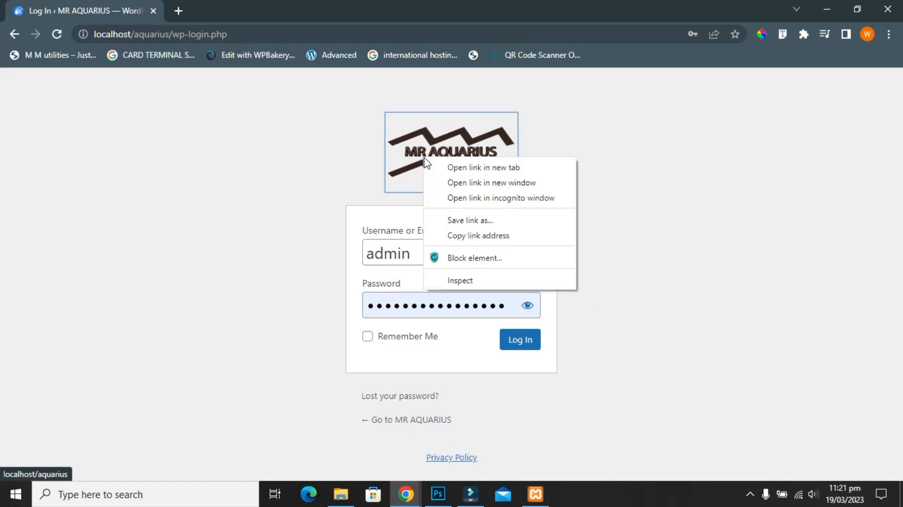
pyautogui.click(443, 168)
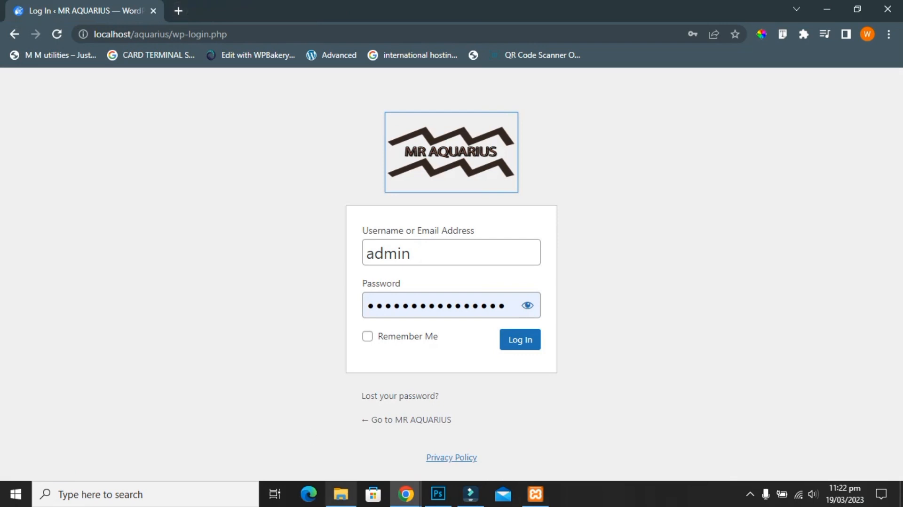
pyautogui.moveTo(403, 497)
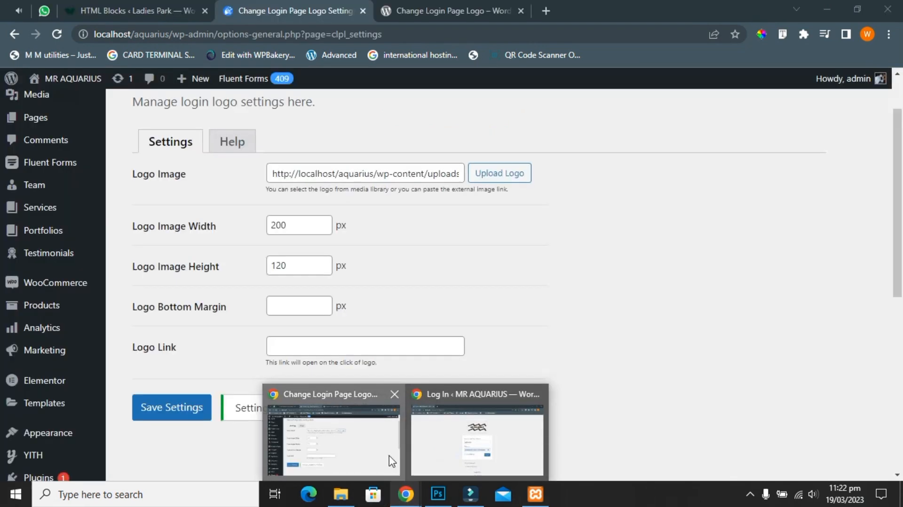
pyautogui.click(389, 458)
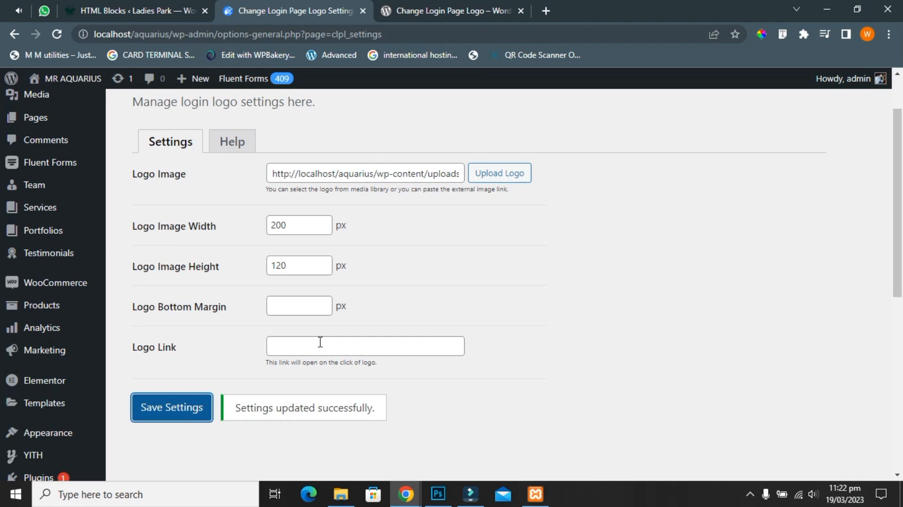
pyautogui.click(319, 342)
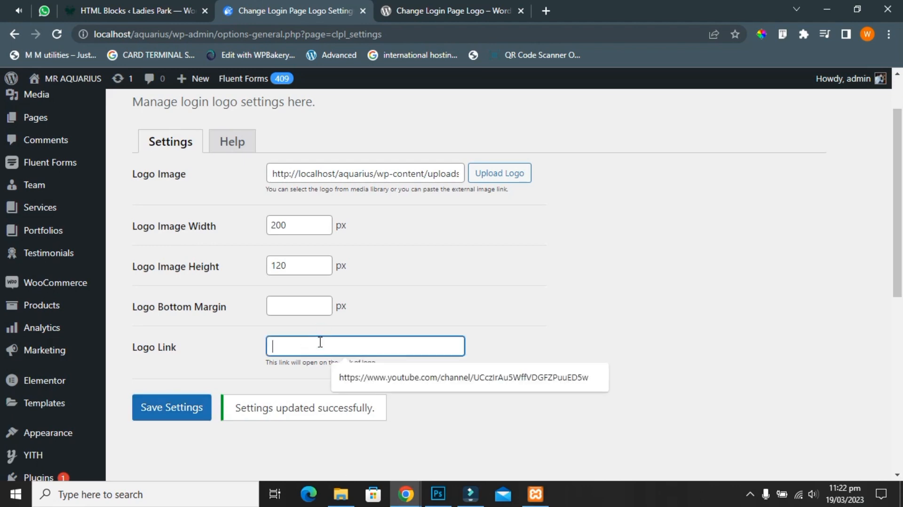
pyautogui.write('wordpr')
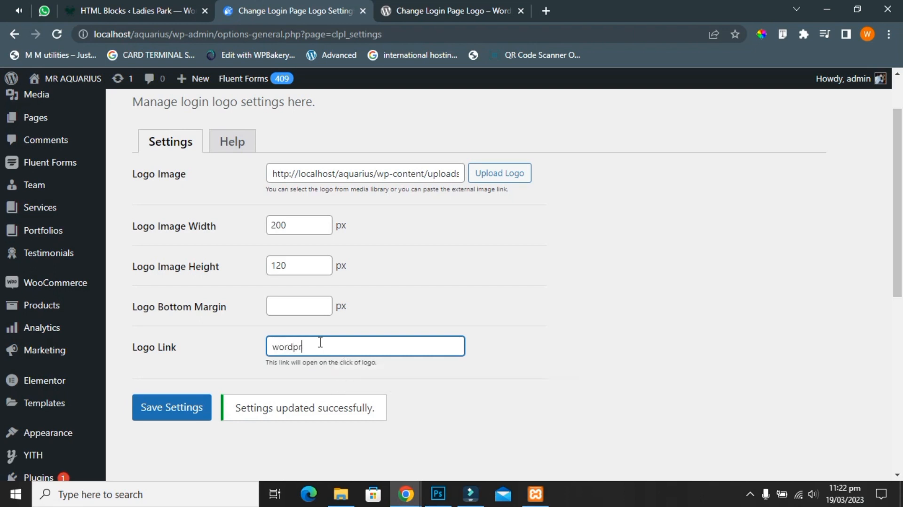
pyautogui.write('.org')
pyautogui.click(172, 411)
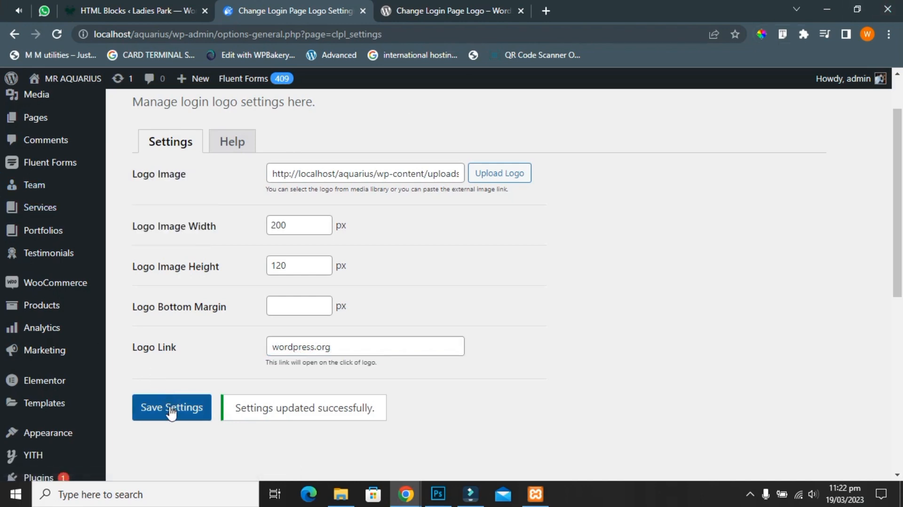
pyautogui.moveTo(176, 348); pyautogui.dragTo(134, 348)
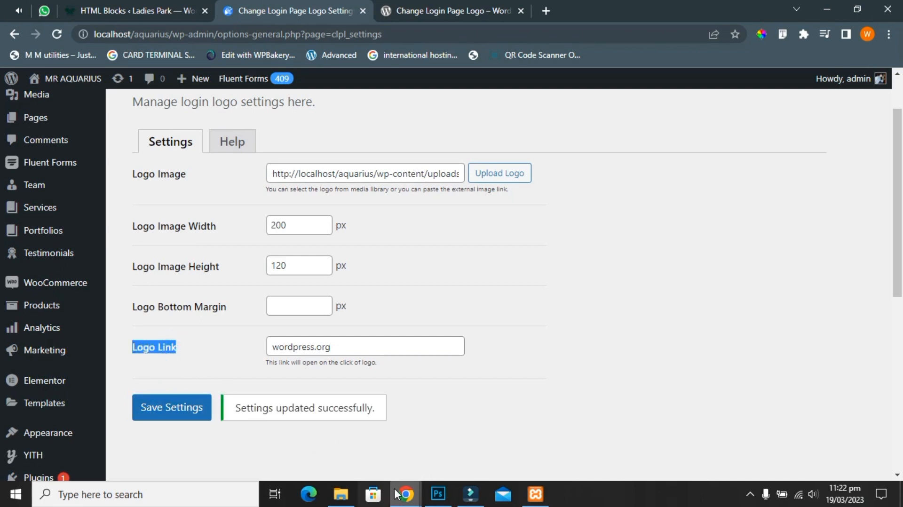
# Step: Reload the login page and test the logo's link in a new tab, closing that tab after viewing the linked site
pyautogui.moveTo(399, 493)
pyautogui.click(476, 441)
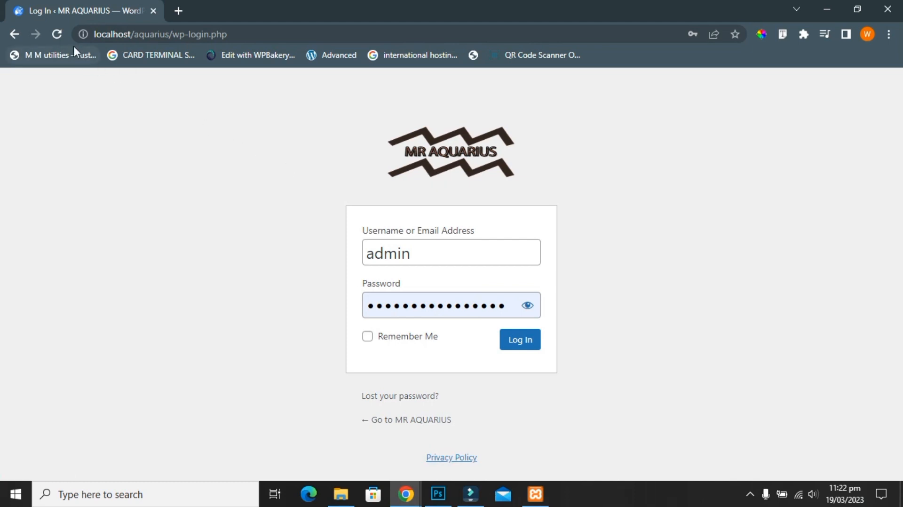
pyautogui.click(57, 38)
pyautogui.click(57, 37)
pyautogui.rightClick(401, 167)
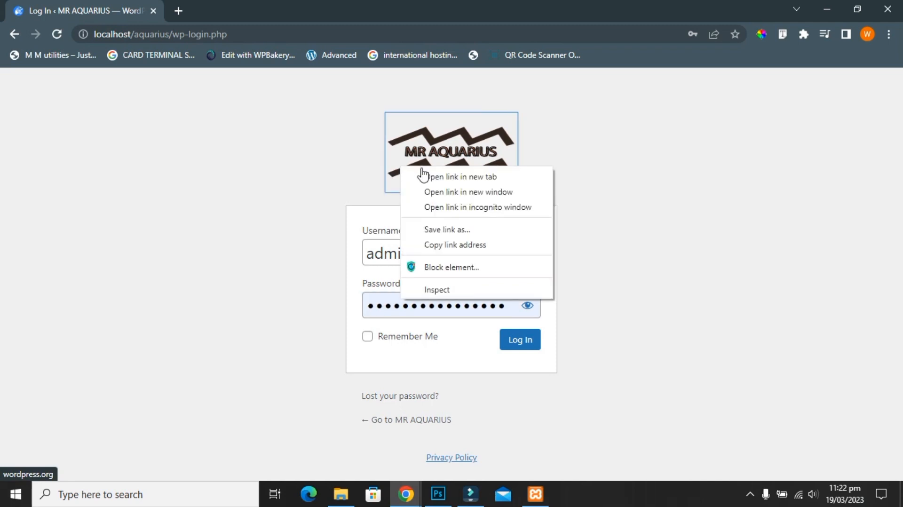
pyautogui.press('Escape')
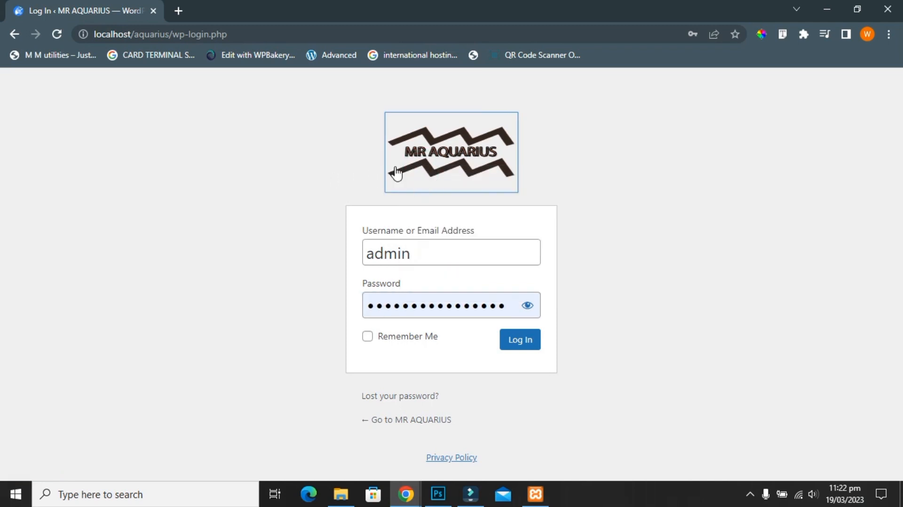
pyautogui.rightClick(408, 169)
pyautogui.click(414, 177)
pyautogui.click(253, 10)
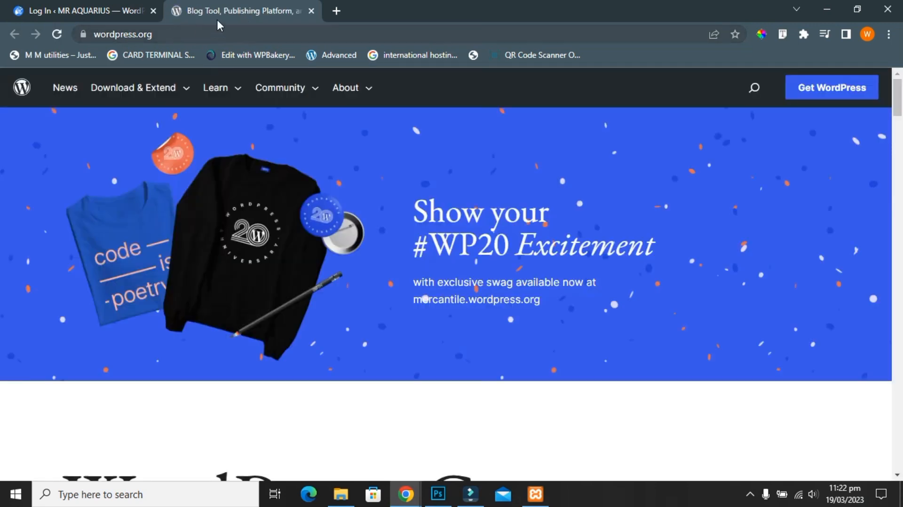
pyautogui.click(314, 10)
pyautogui.click(311, 10)
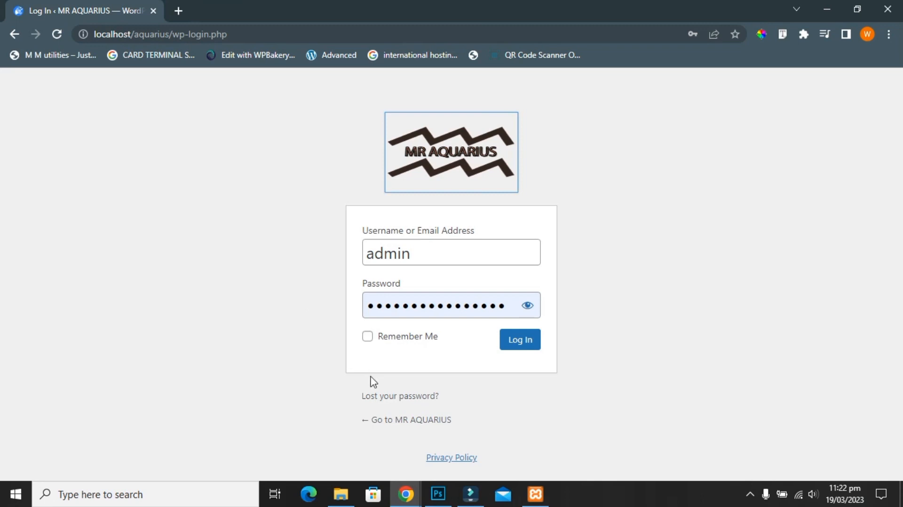
pyautogui.click(538, 443)
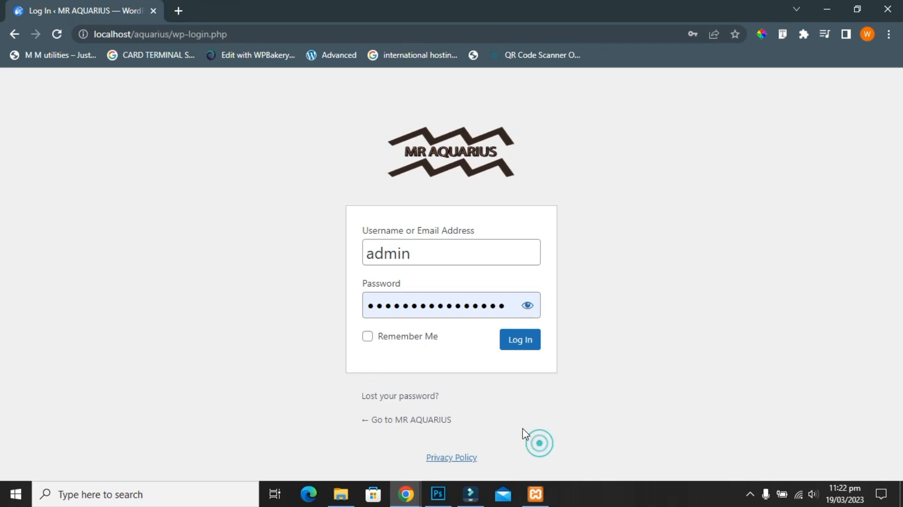
# Step: Restore the login page window to a smaller size and move it beside the plugin's settings fields
pyautogui.click(847, 12)
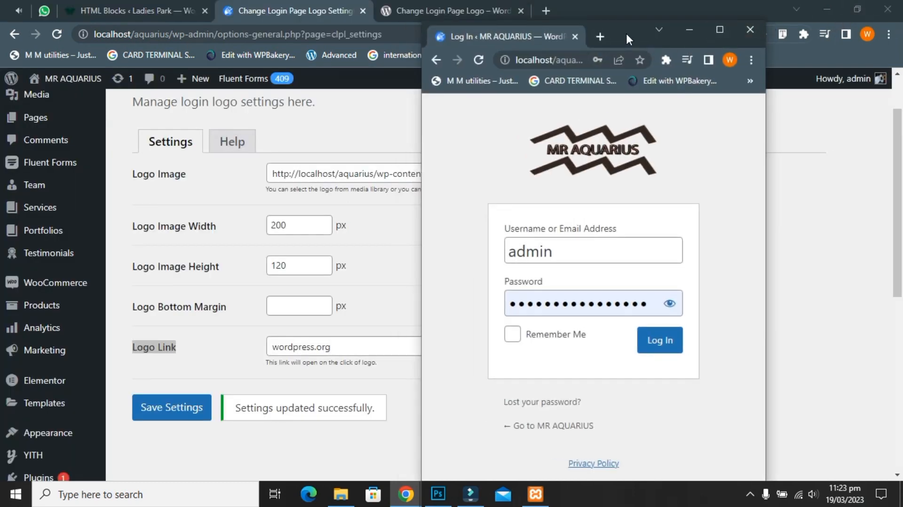
pyautogui.moveTo(625, 32); pyautogui.dragTo(747, 44)
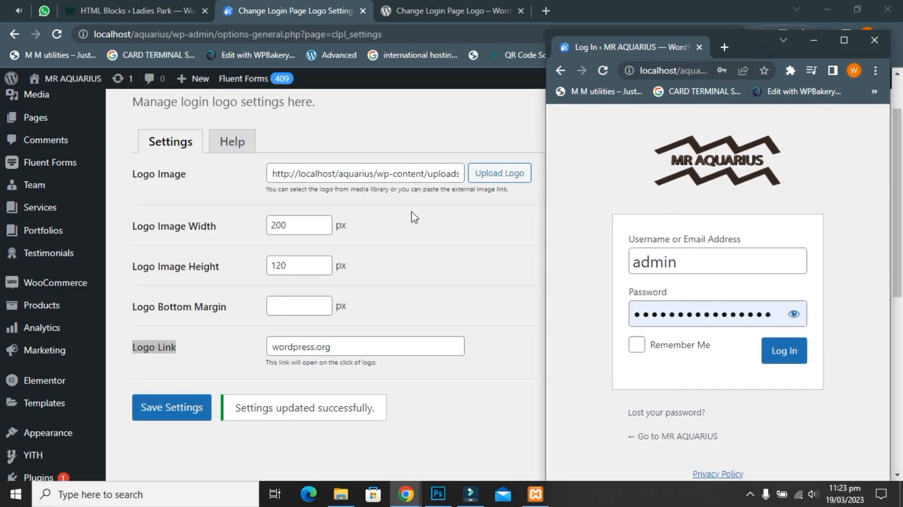